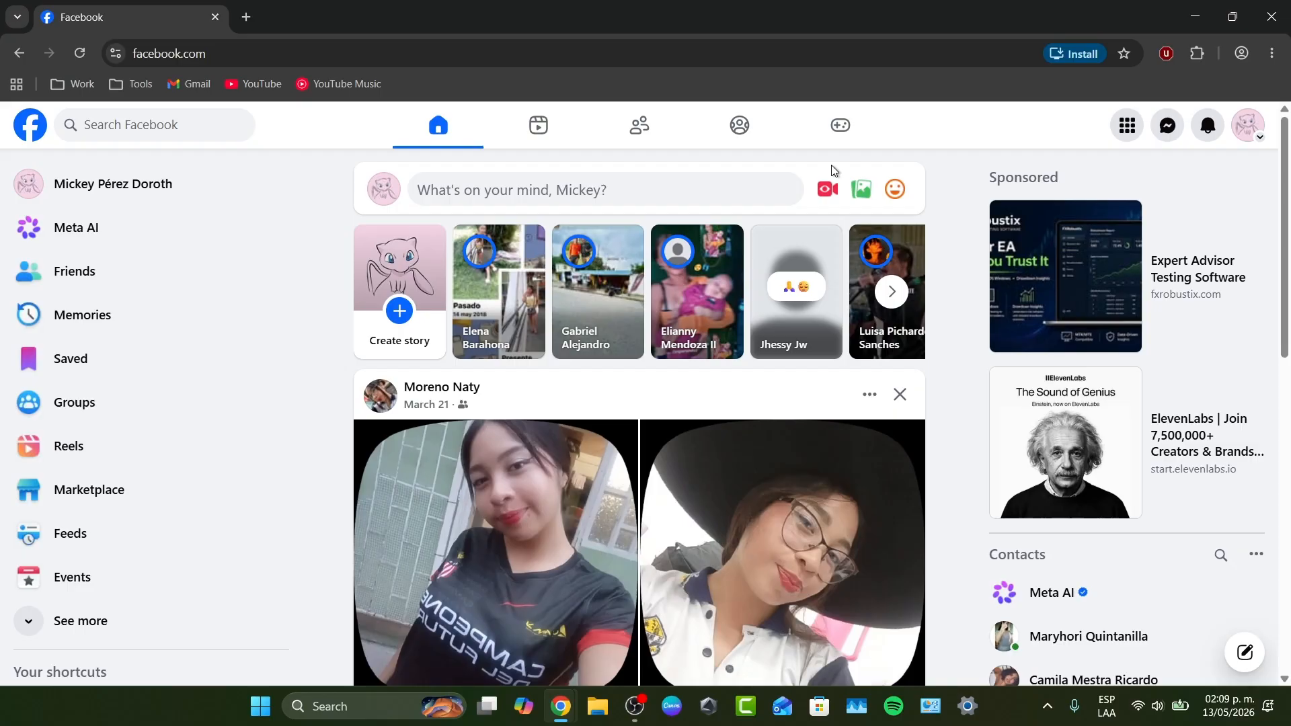
- Open the form for creating a new Facebook Page
{"action": "left_click", "coordinate": [1128, 134]}
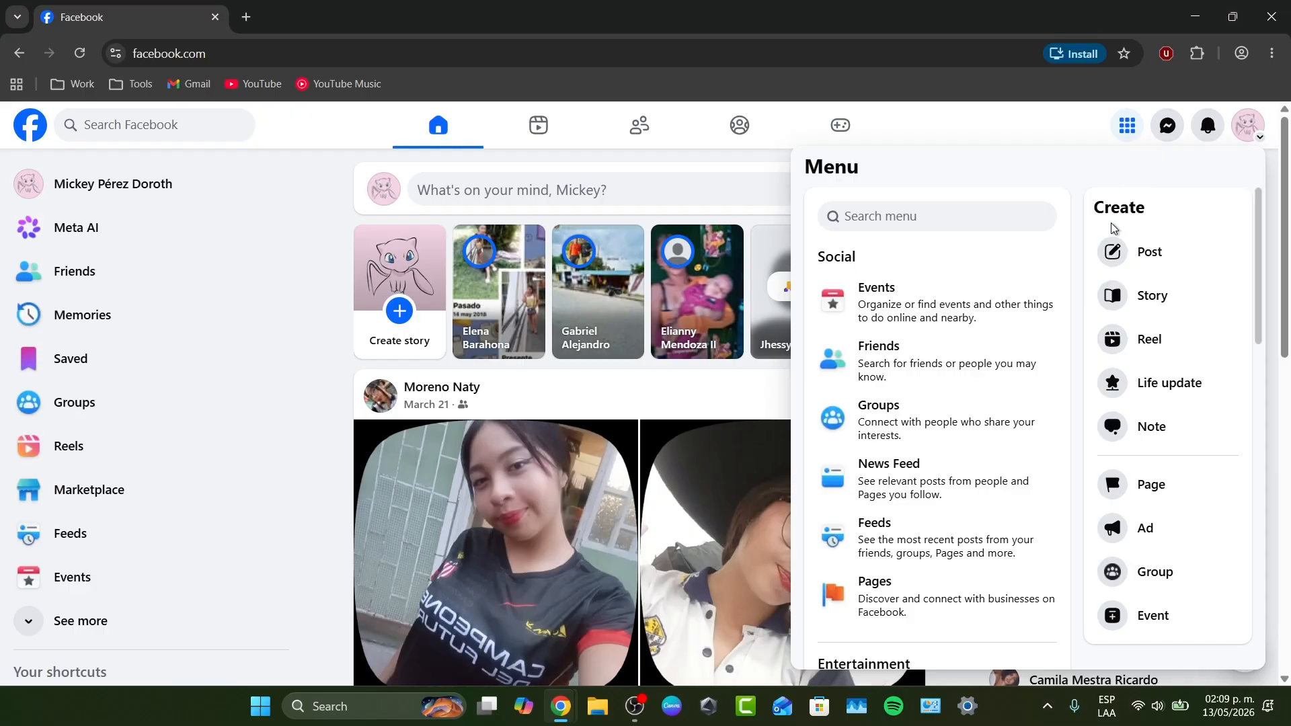
{"action": "left_click_drag", "start_coordinate": [1094, 208], "coordinate": [1162, 214]}
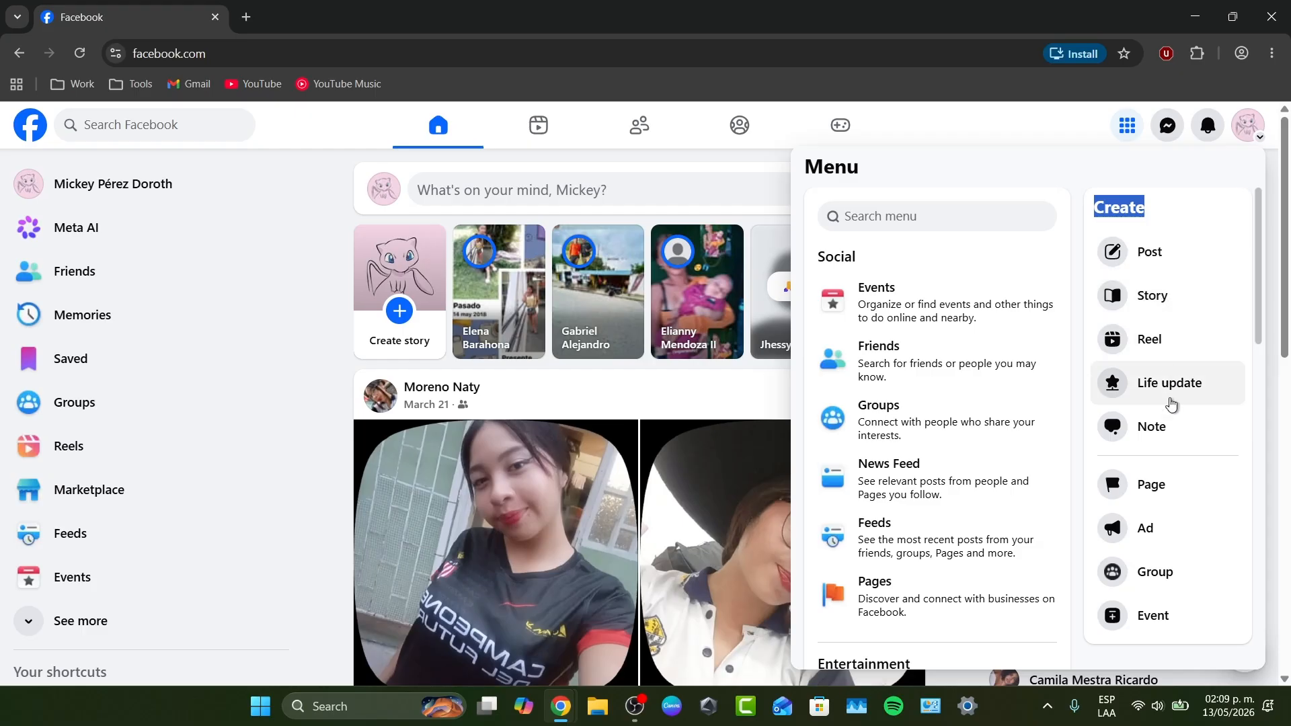
{"action": "left_click", "coordinate": [1165, 488]}
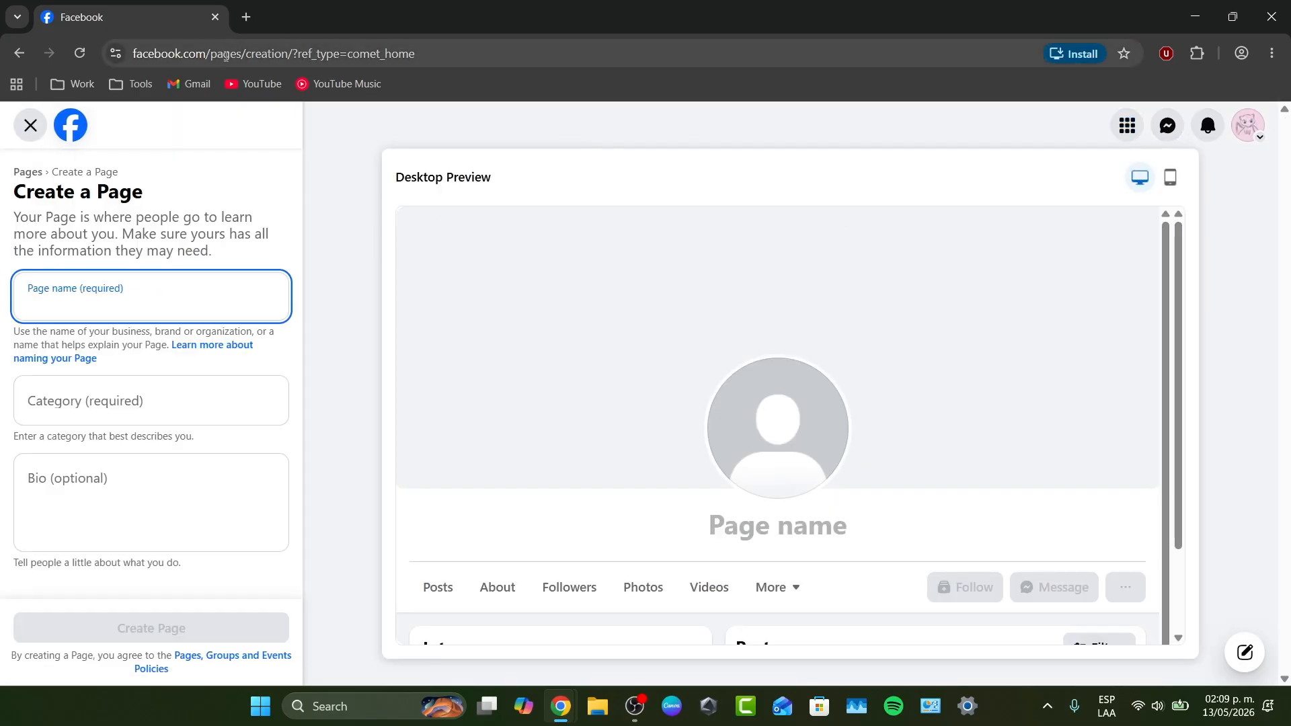
{"action": "left_click_drag", "start_coordinate": [138, 55], "coordinate": [292, 64]}
{"action": "key", "text": "ctrl+c"}
{"action": "left_click", "coordinate": [246, 17]}
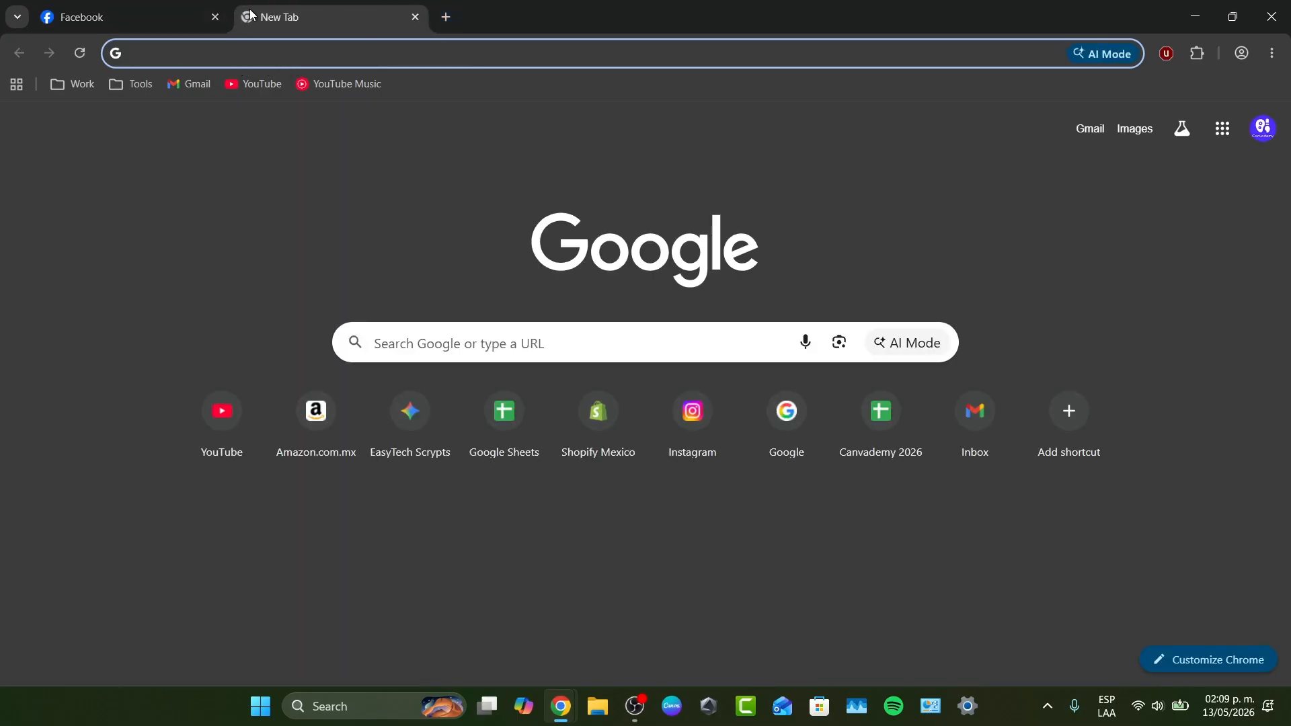
{"action": "left_click", "coordinate": [222, 17]}
{"action": "left_click", "coordinate": [345, 26]}
{"action": "key", "text": "ctrl+v"}
{"action": "left_click_drag", "start_coordinate": [222, 54], "coordinate": [328, 56]}
{"action": "left_click", "coordinate": [284, 53]}
{"action": "left_click", "coordinate": [329, 54]}
{"action": "left_click", "coordinate": [167, 6]}
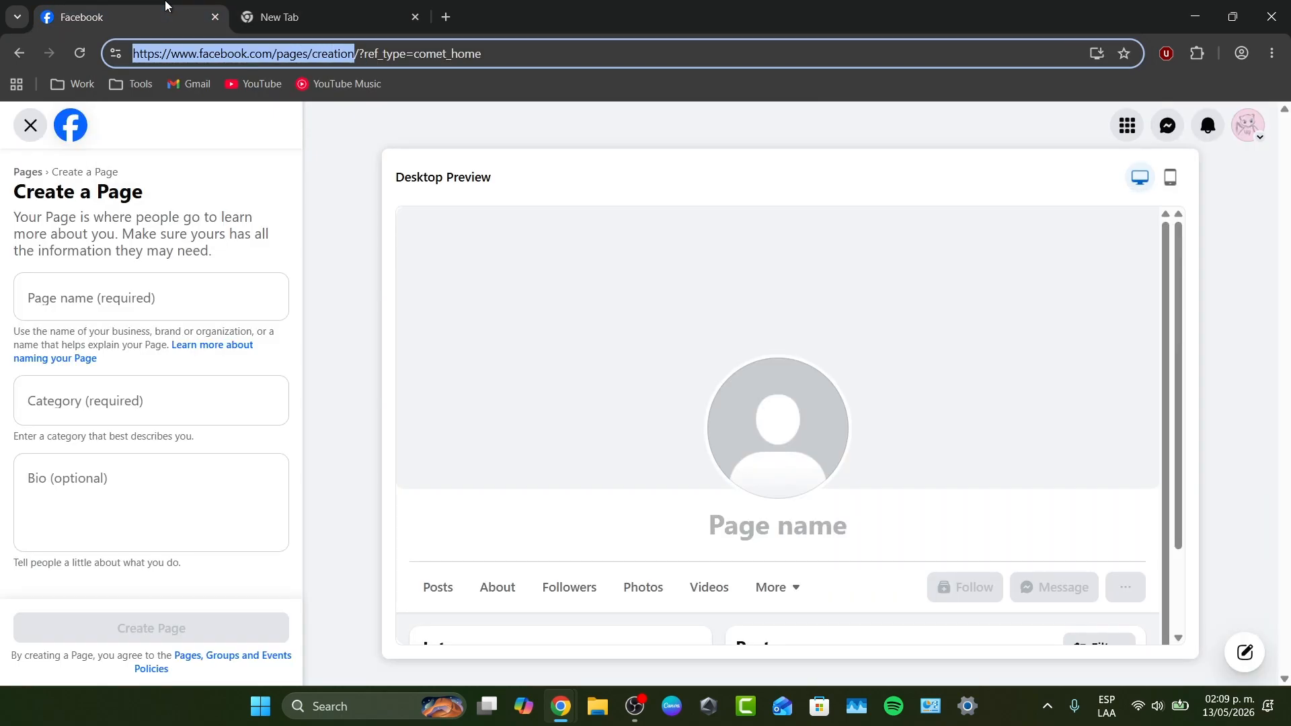
{"action": "left_click", "coordinate": [414, 18]}
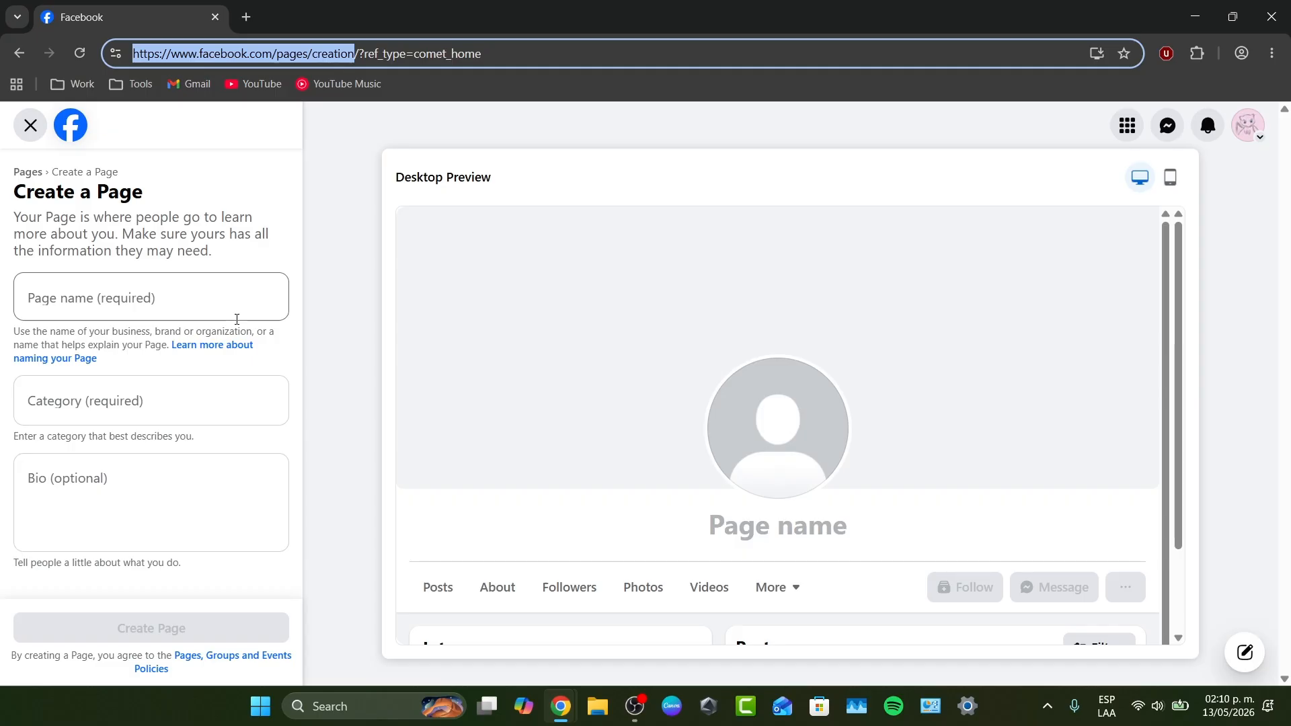
- Enter "EasyTech Daily" as the name of the new Page
{"action": "left_click", "coordinate": [217, 309]}
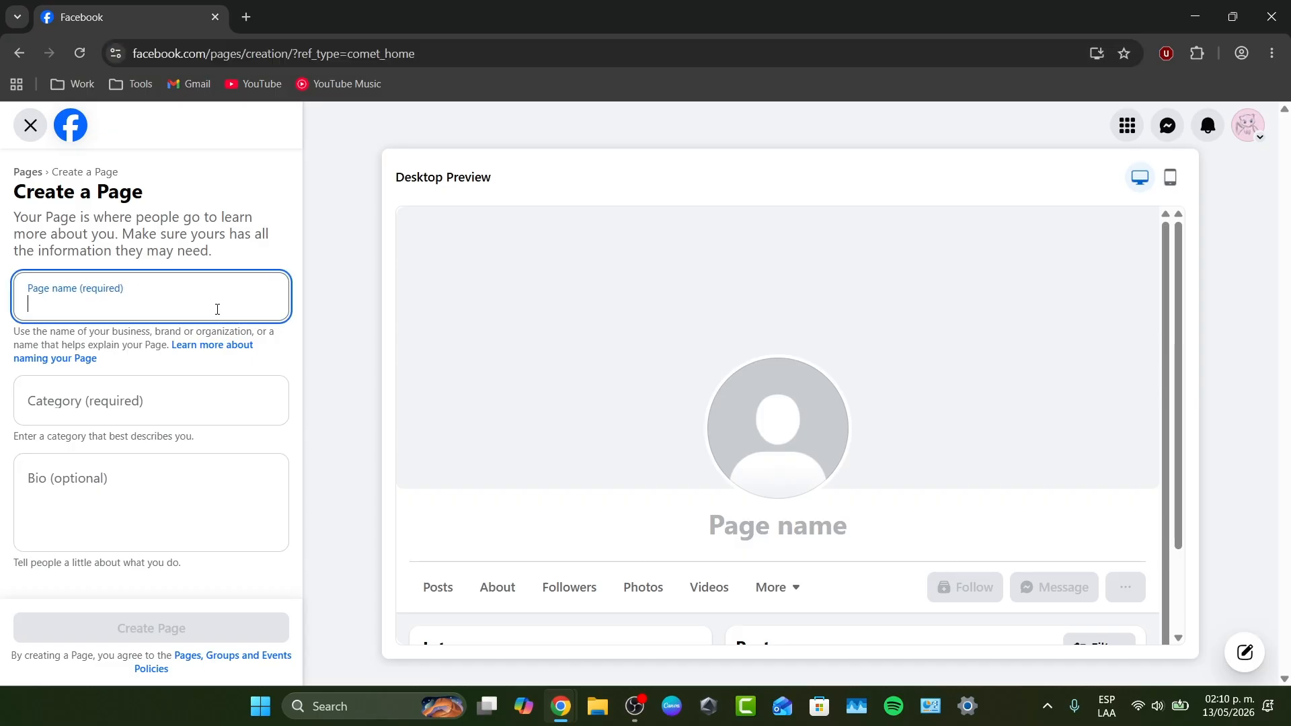
{"action": "type", "text": "Easy Tech"}
{"action": "key", "text": "BackSpace"}
{"action": "key", "text": "BackSpace"}
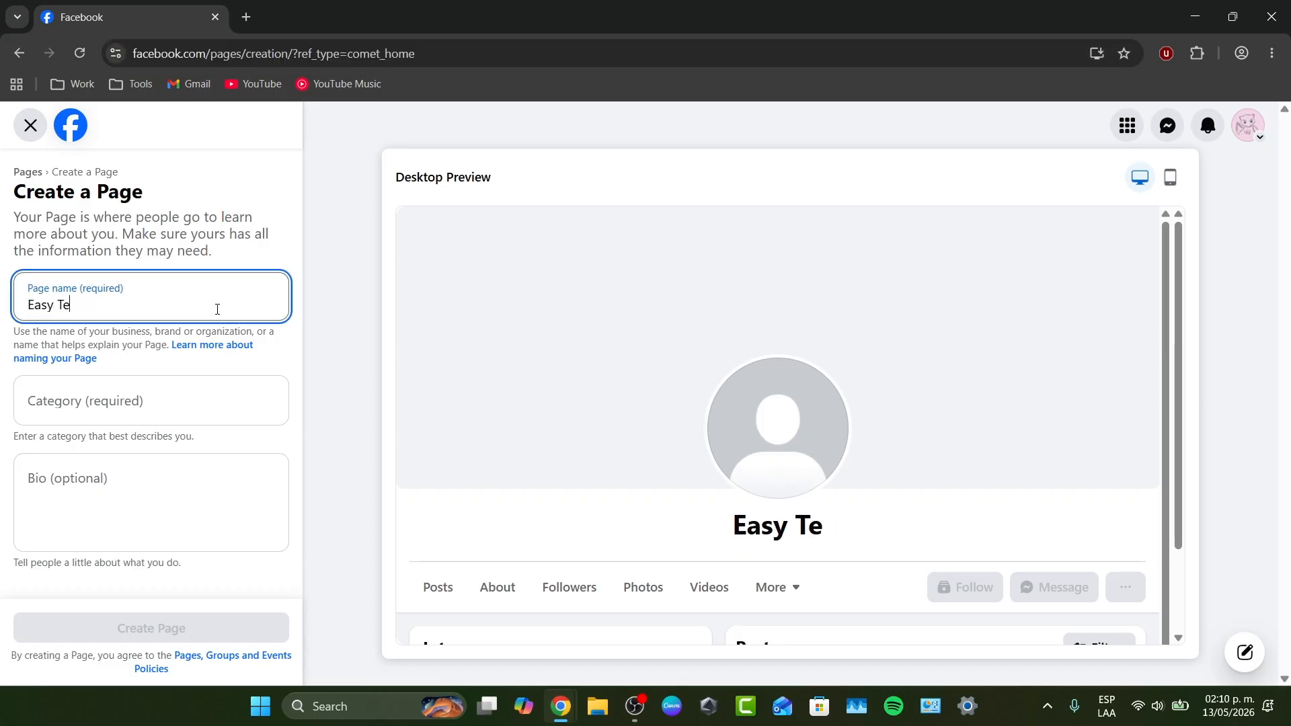
{"action": "key", "text": "BackSpace"}
{"action": "key", "text": "BackSpace"}
{"action": "key", "text": "BackSpace"}
{"action": "type", "text": "Tech "}
{"action": "type", "text": "DE"}
{"action": "key", "text": "BackSpace"}
{"action": "type", "text": "aily"}
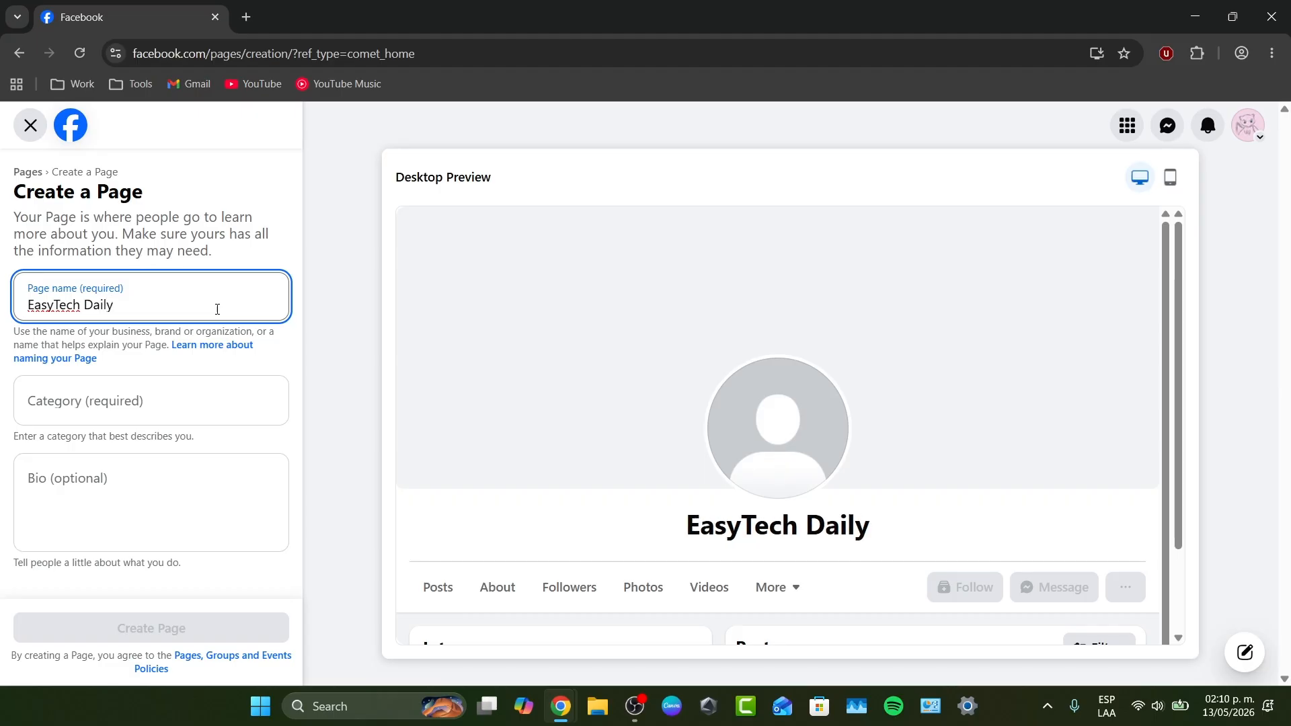
- Search the Page categories for "youtube" and choose Blogger as the category
{"action": "left_click", "coordinate": [175, 396]}
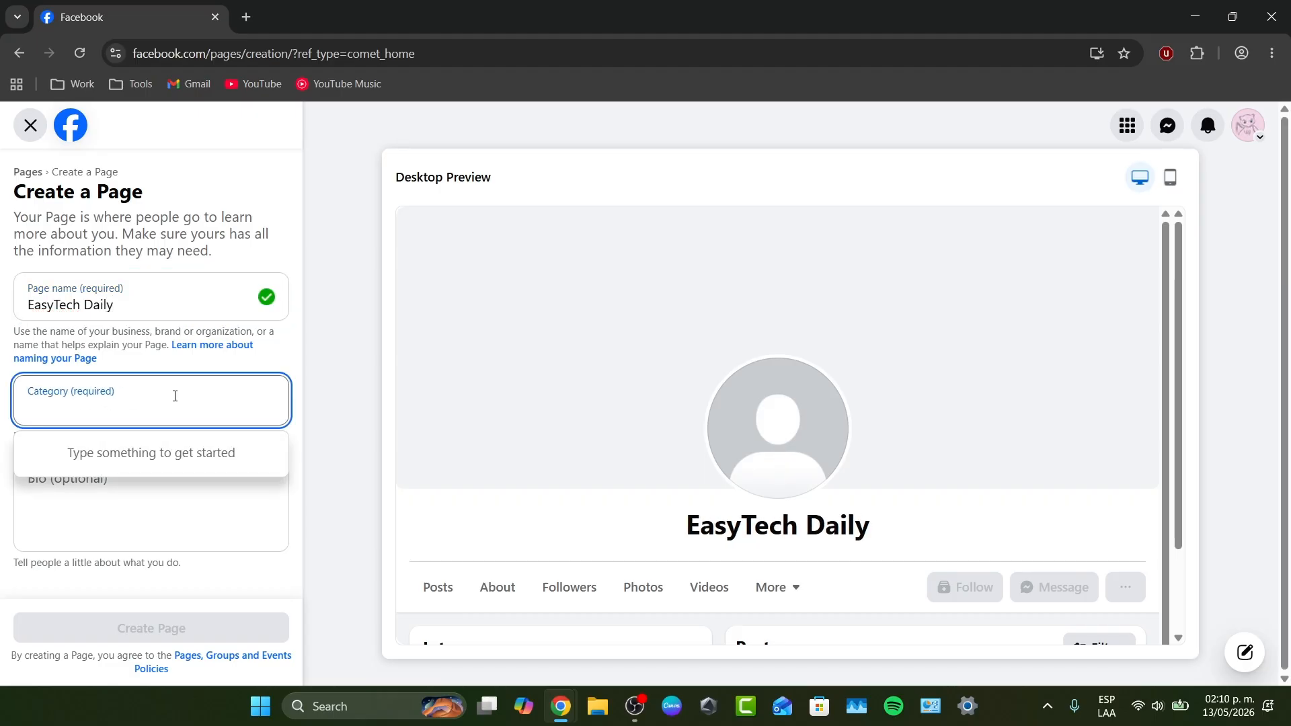
{"action": "type", "text": "youtube"}
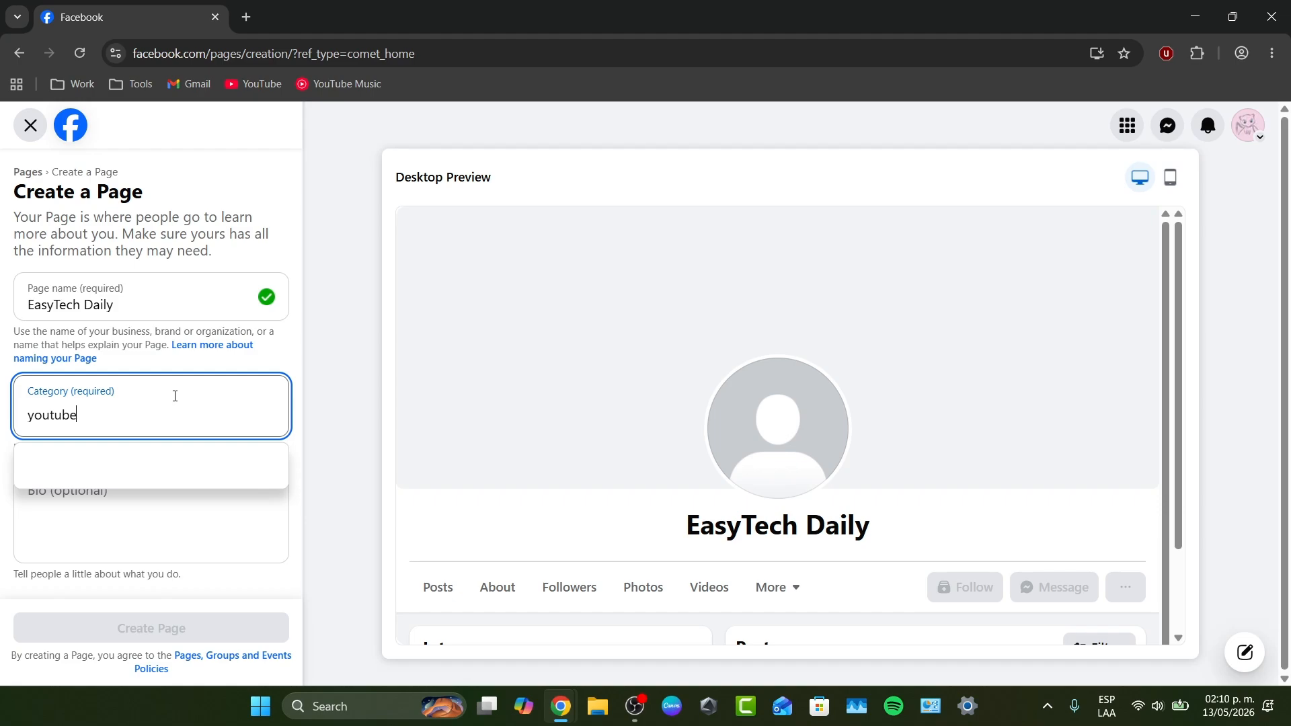
{"action": "double_click", "coordinate": [156, 403]}
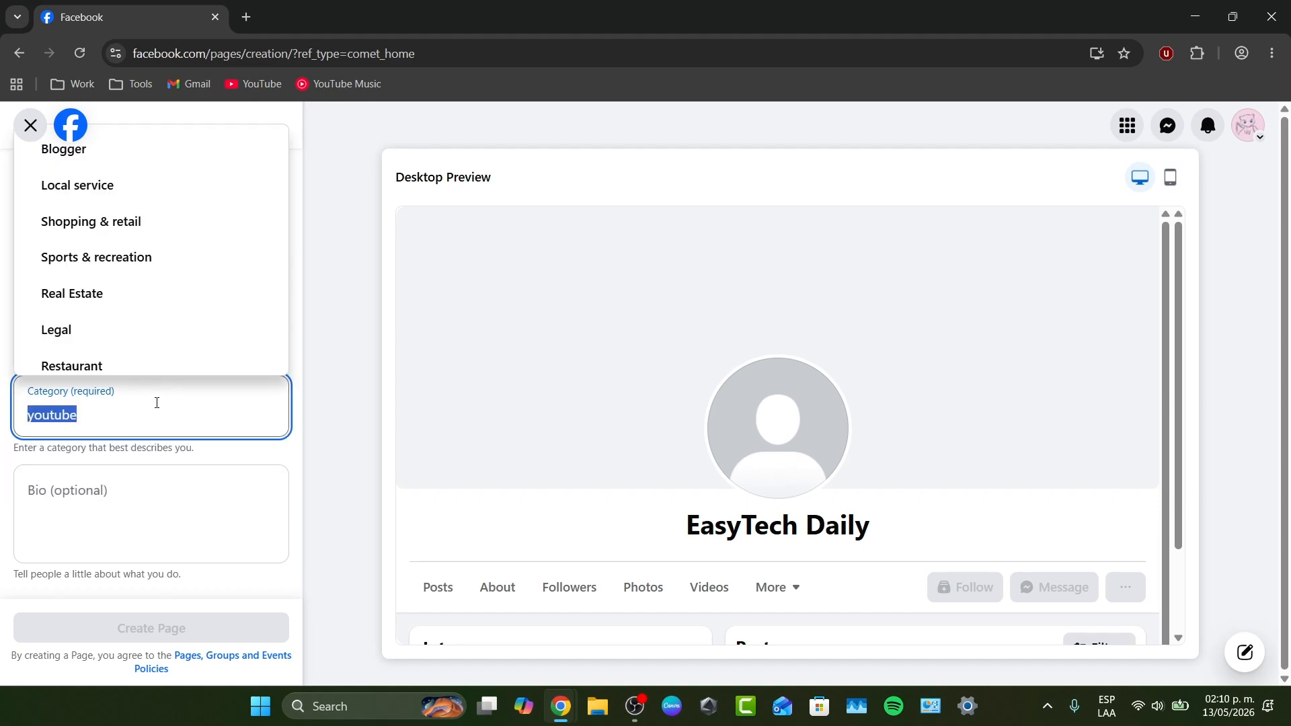
{"action": "scroll", "coordinate": [123, 319], "scroll_direction": "down", "scroll_amount": 1}
{"action": "scroll", "coordinate": [123, 320], "scroll_direction": "up", "scroll_amount": 1}
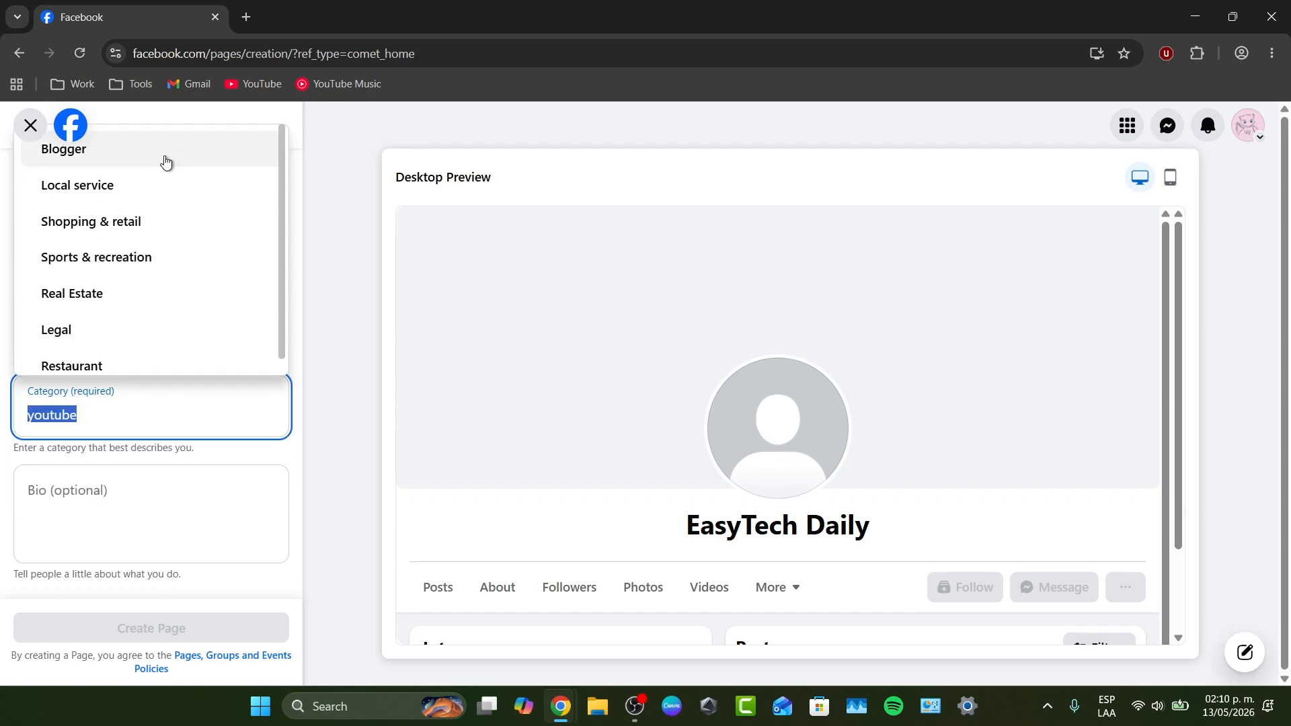
{"action": "left_click", "coordinate": [166, 162]}
- Enter the bio "Content Creators for Daily tutorials on Youtube." and create the Page
{"action": "left_click", "coordinate": [195, 493]}
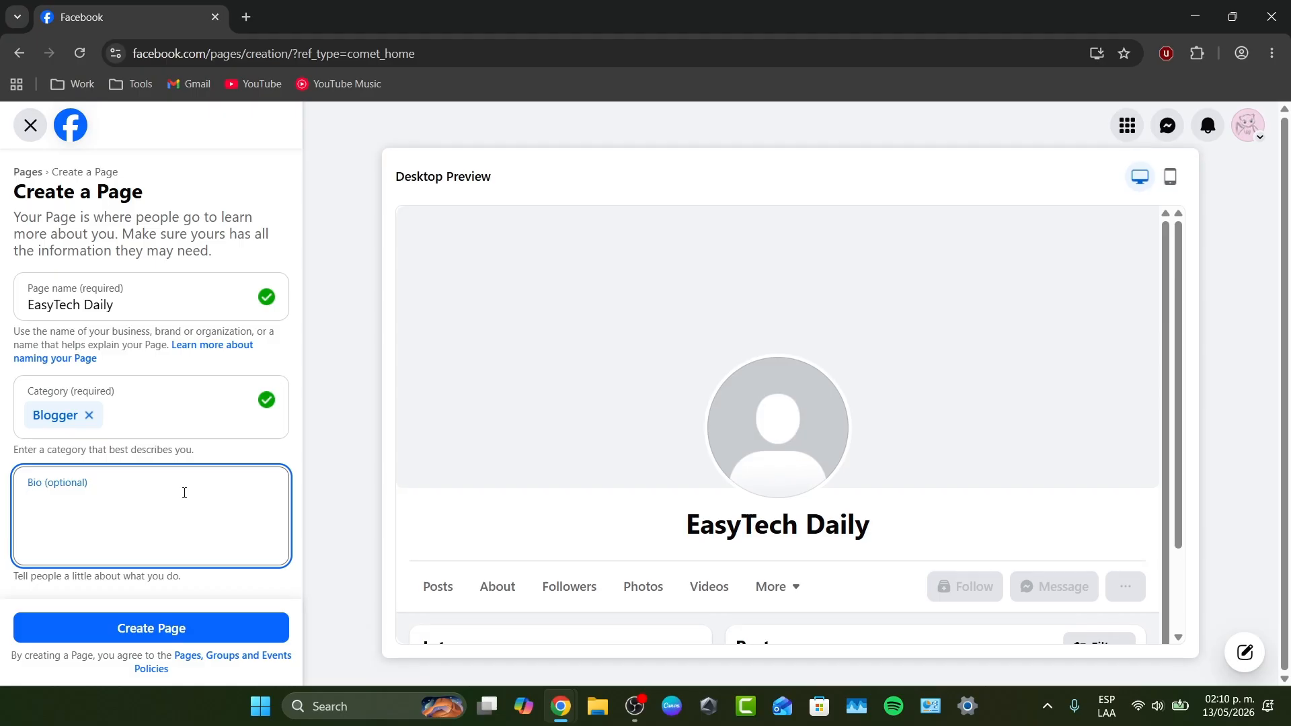
{"action": "type", "text": "V"}
{"action": "key", "text": "BackSpace"}
{"action": "type", "text": "Contne"}
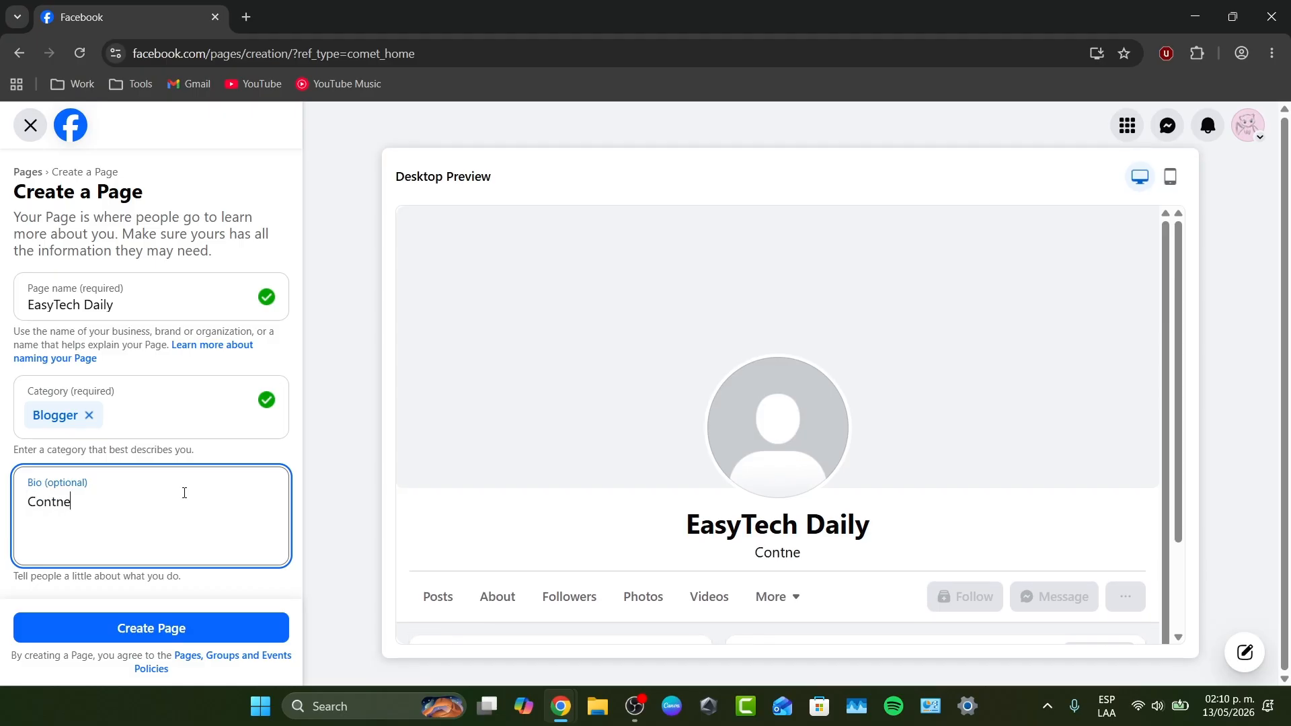
{"action": "key", "text": "BackSpace"}
{"action": "key", "text": "BackSpace"}
{"action": "type", "text": "ent Creators for Daily tutorials on Youtube."}
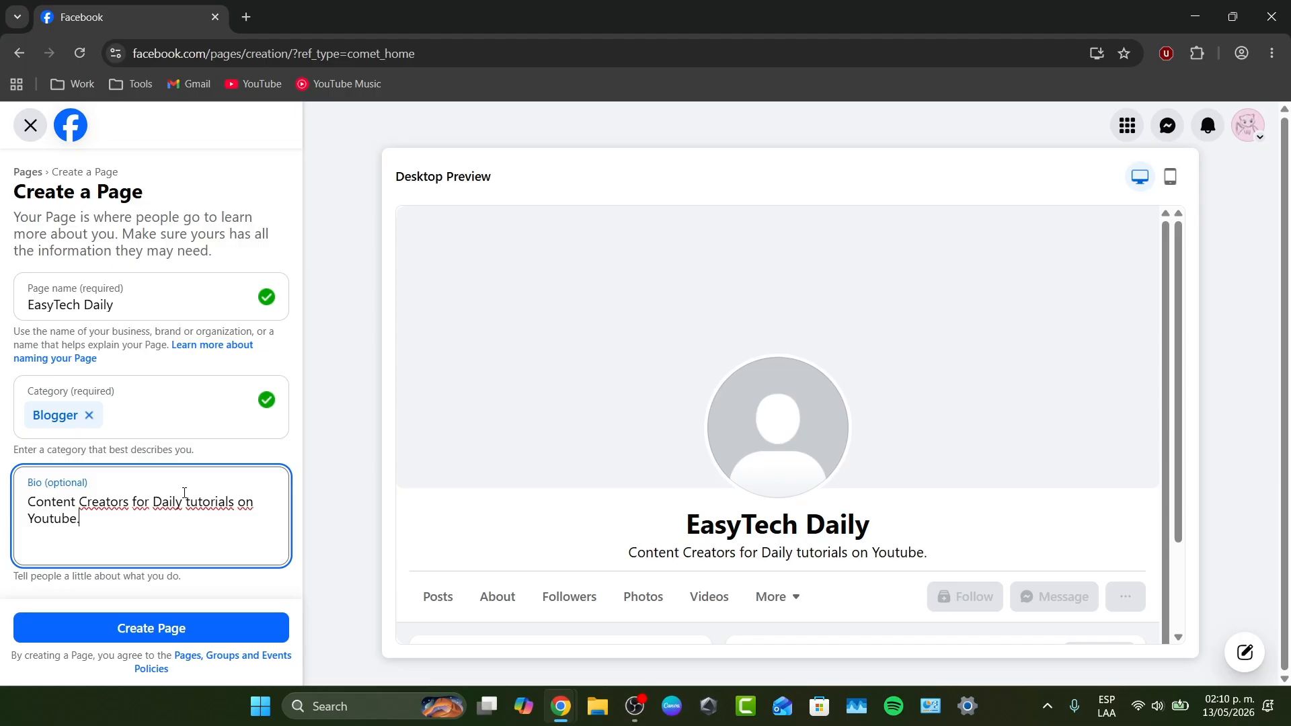
{"action": "left_click", "coordinate": [152, 621]}
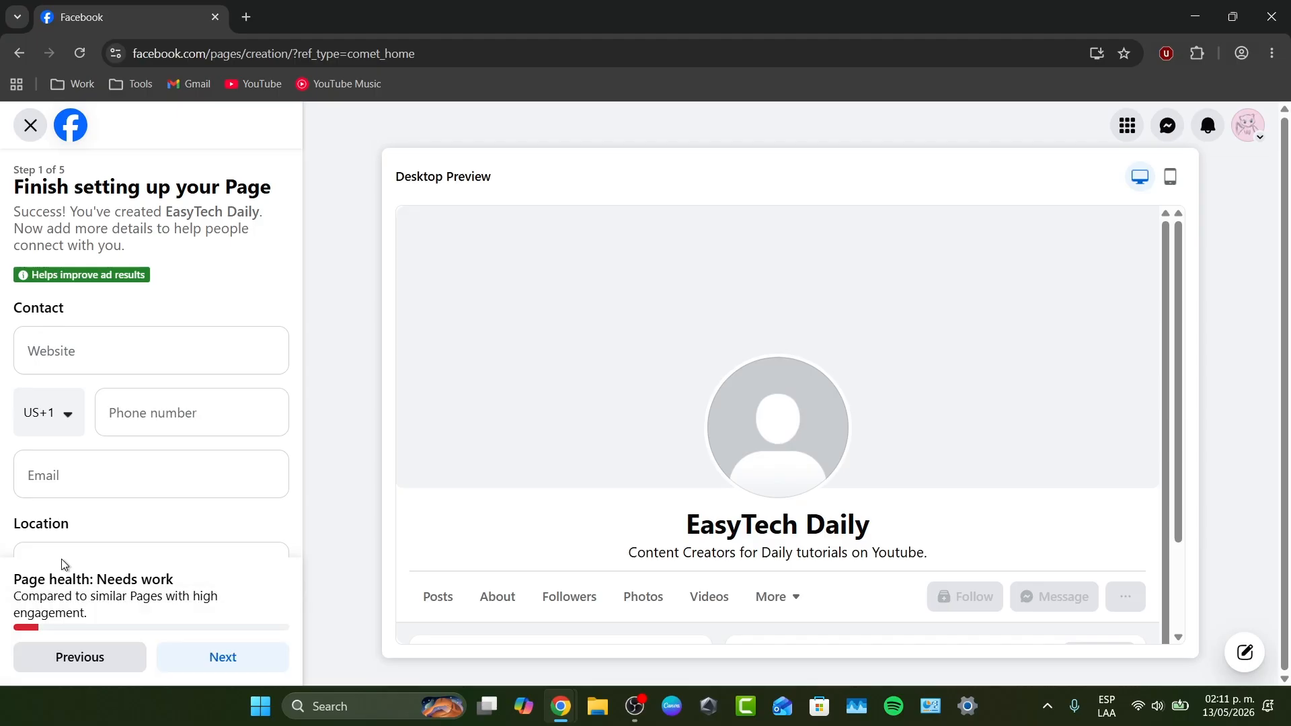
- Switch to YouTube in a new browser tab and open the EasyTech Daily channel page by way of YouTube Studio
{"action": "scroll", "coordinate": [190, 428], "scroll_direction": "down", "scroll_amount": 3}
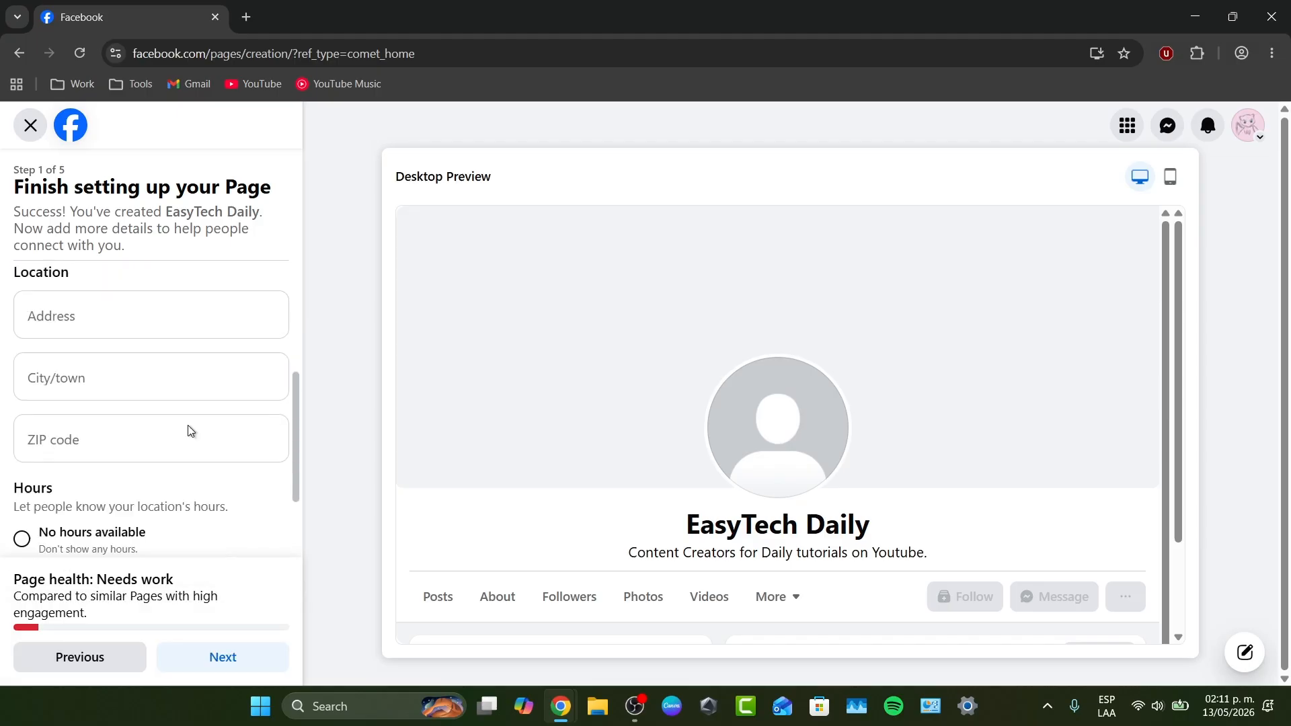
{"action": "scroll", "coordinate": [188, 425], "scroll_direction": "up", "scroll_amount": 3}
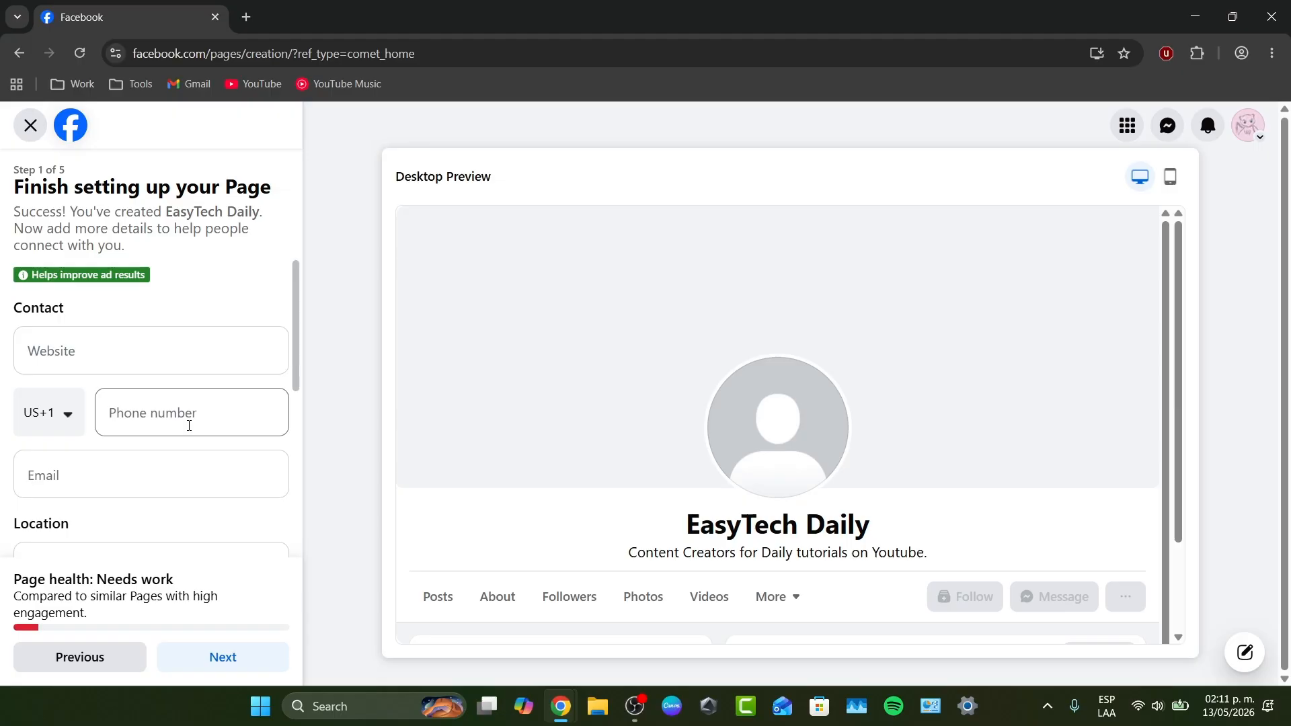
{"action": "left_click", "coordinate": [115, 370]}
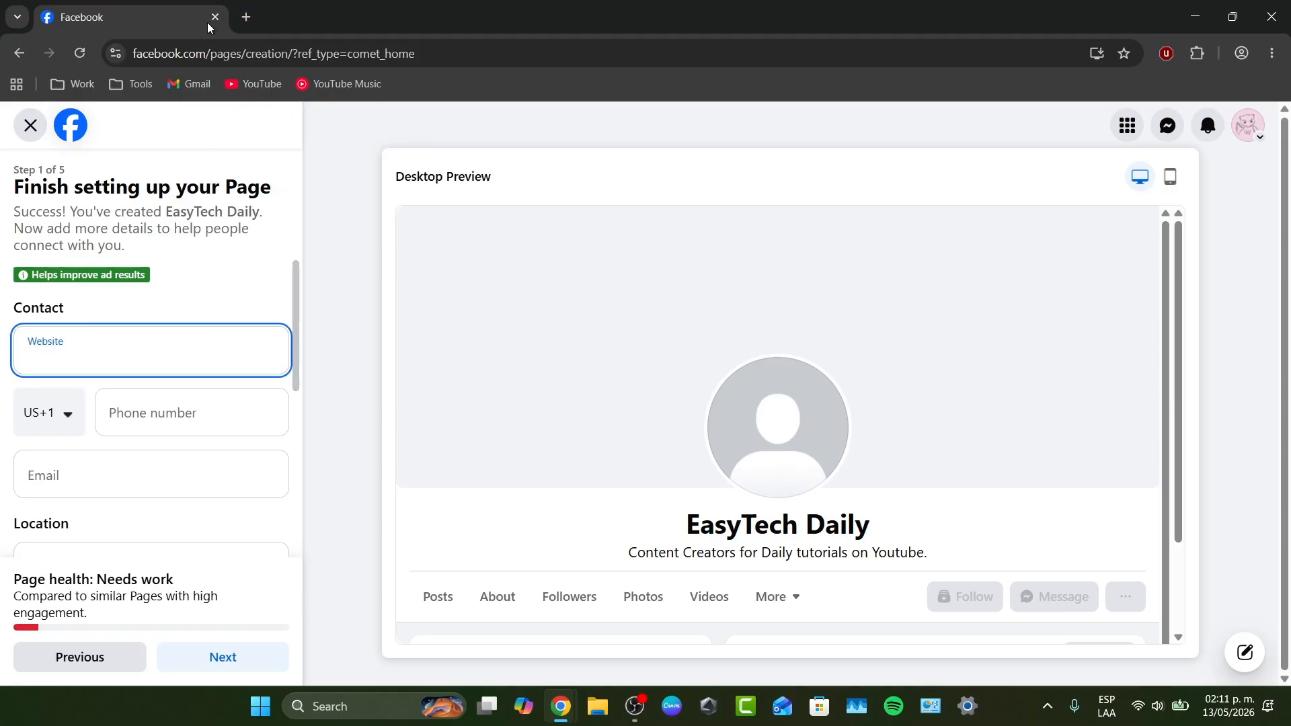
{"action": "left_click", "coordinate": [247, 18]}
{"action": "left_click", "coordinate": [258, 85]}
{"action": "left_click", "coordinate": [147, 6]}
{"action": "left_click", "coordinate": [380, 5]}
{"action": "left_click", "coordinate": [176, 27]}
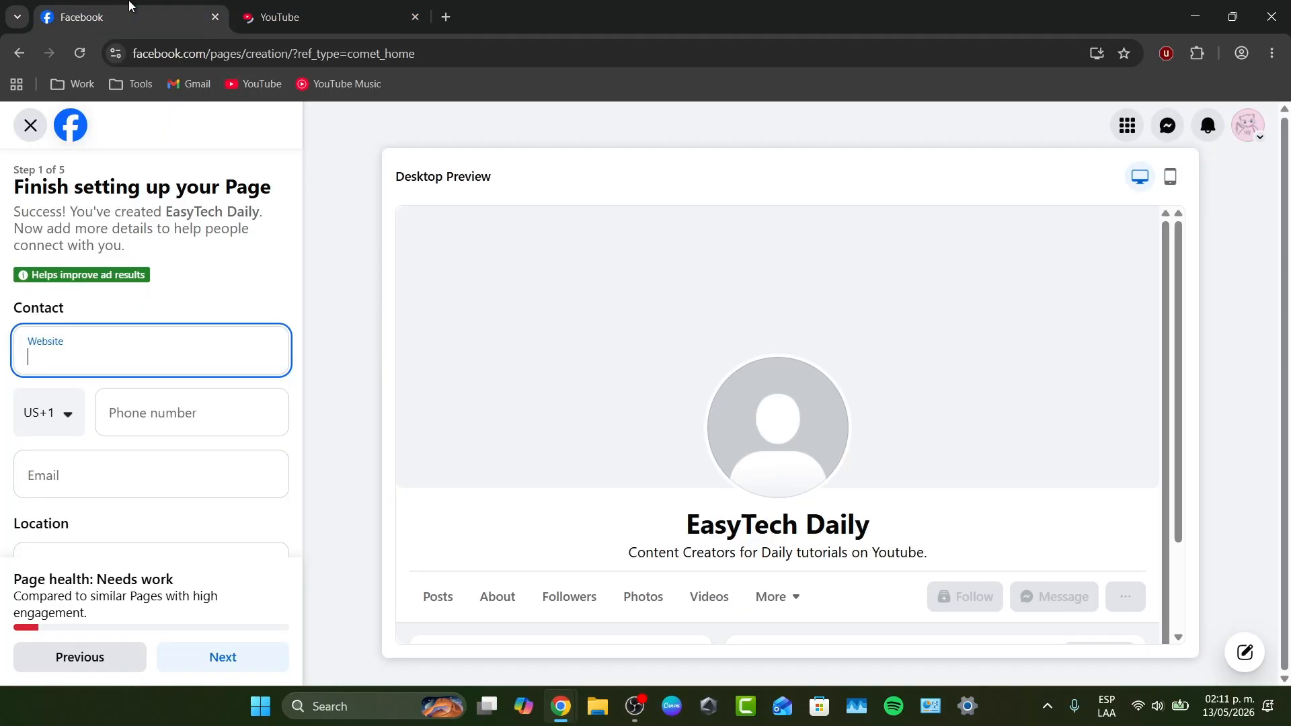
{"action": "left_click", "coordinate": [329, 8]}
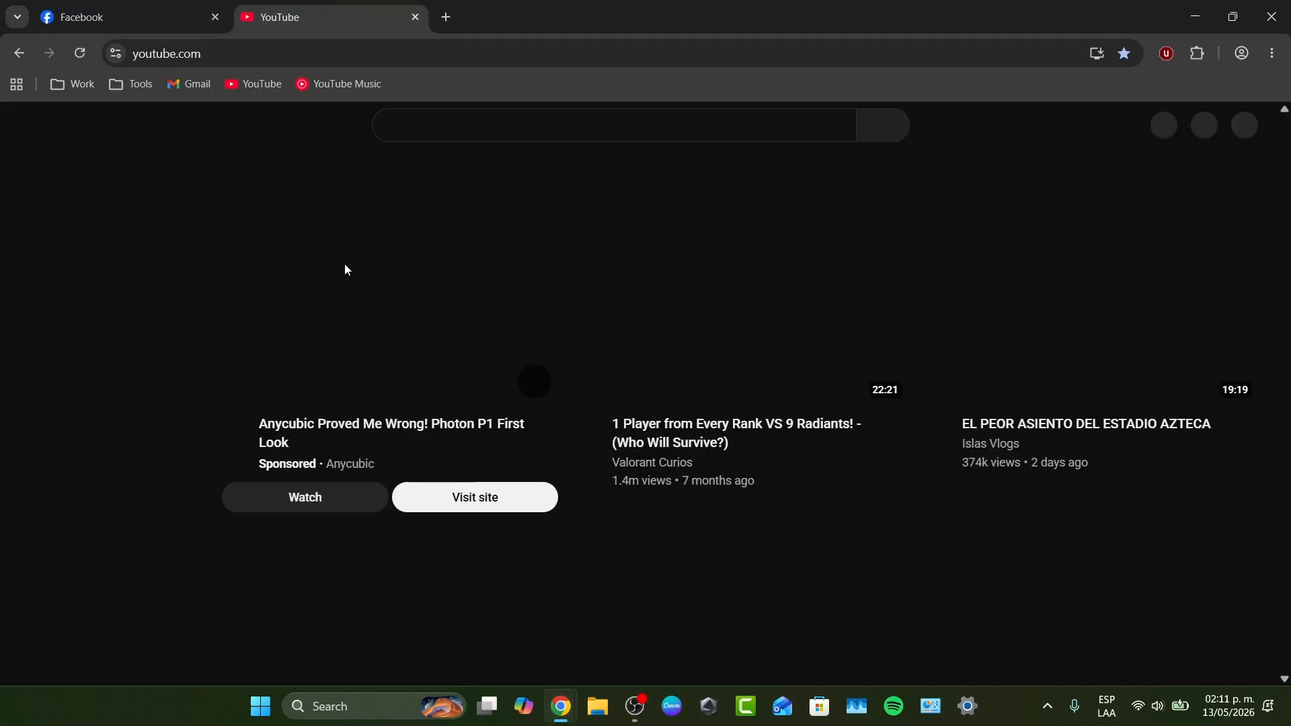
{"action": "left_click", "coordinate": [1244, 125]}
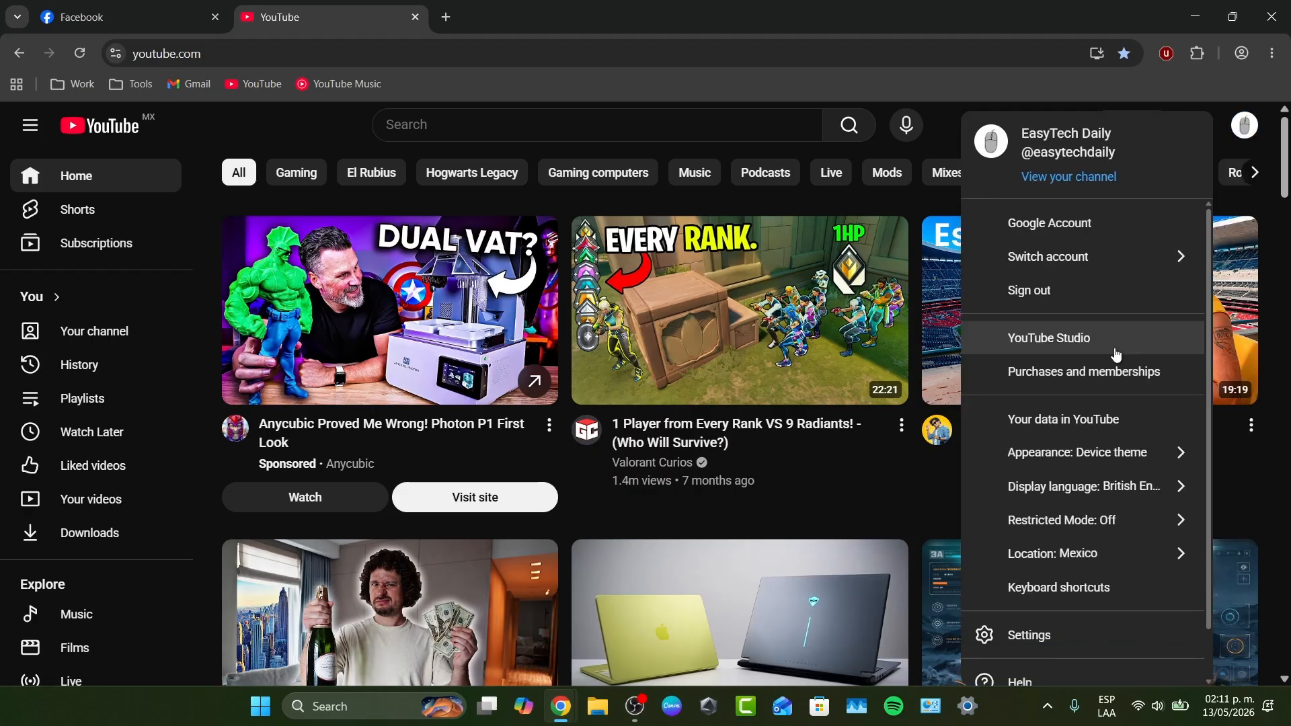
{"action": "left_click", "coordinate": [1073, 338]}
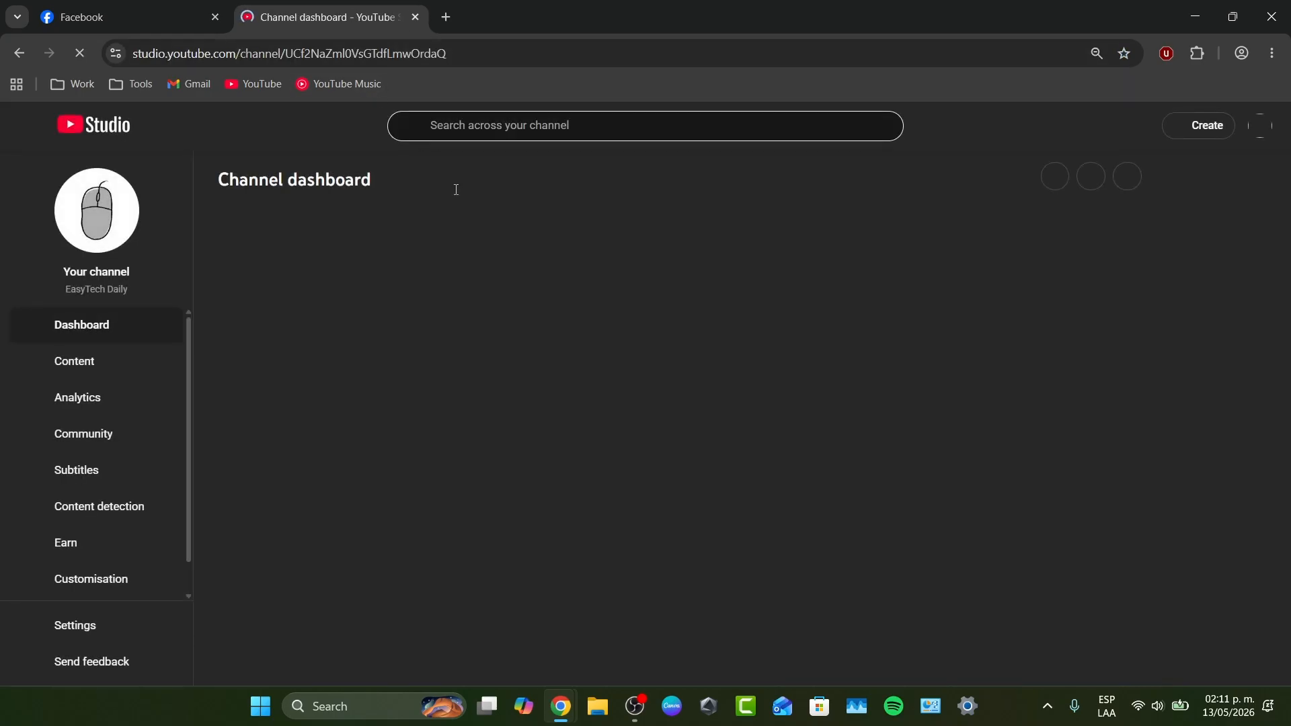
{"action": "left_click", "coordinate": [98, 228]}
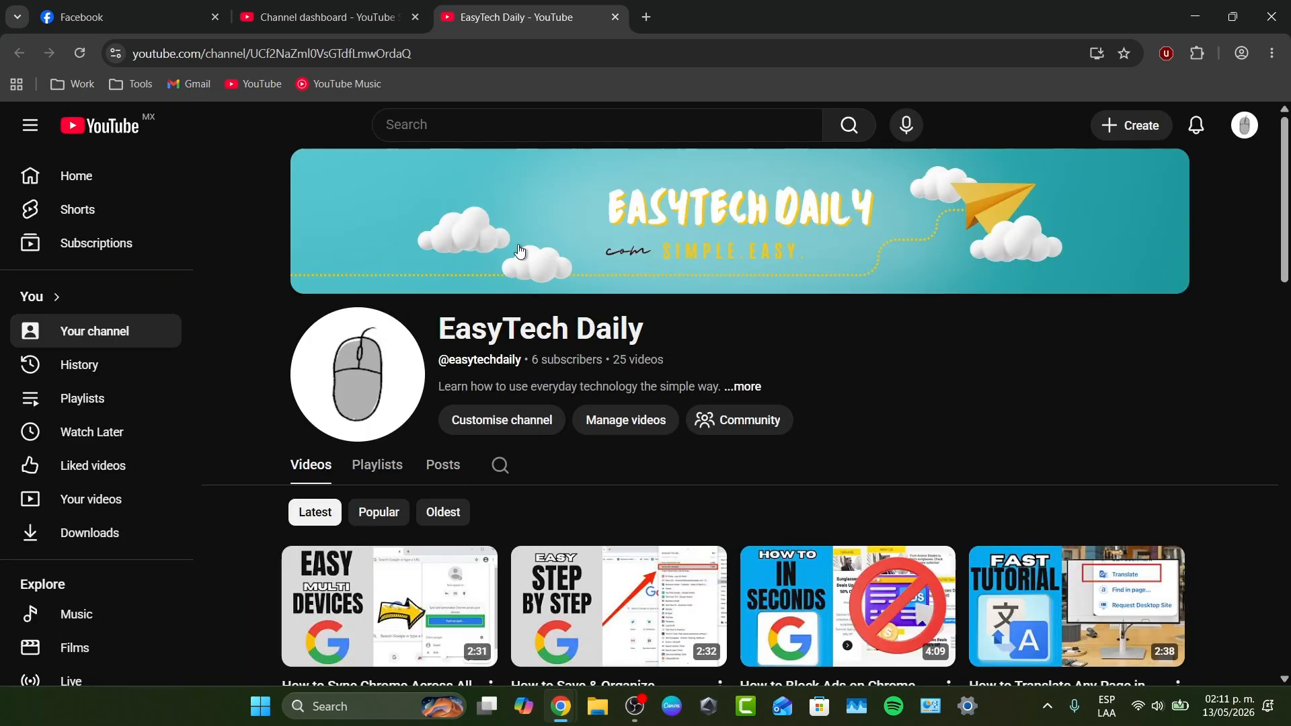
- Copy the YouTube channel's URL and paste it as the website in the Facebook Page's contact details
{"action": "left_click", "coordinate": [447, 55]}
{"action": "key", "text": "ctrl+c"}
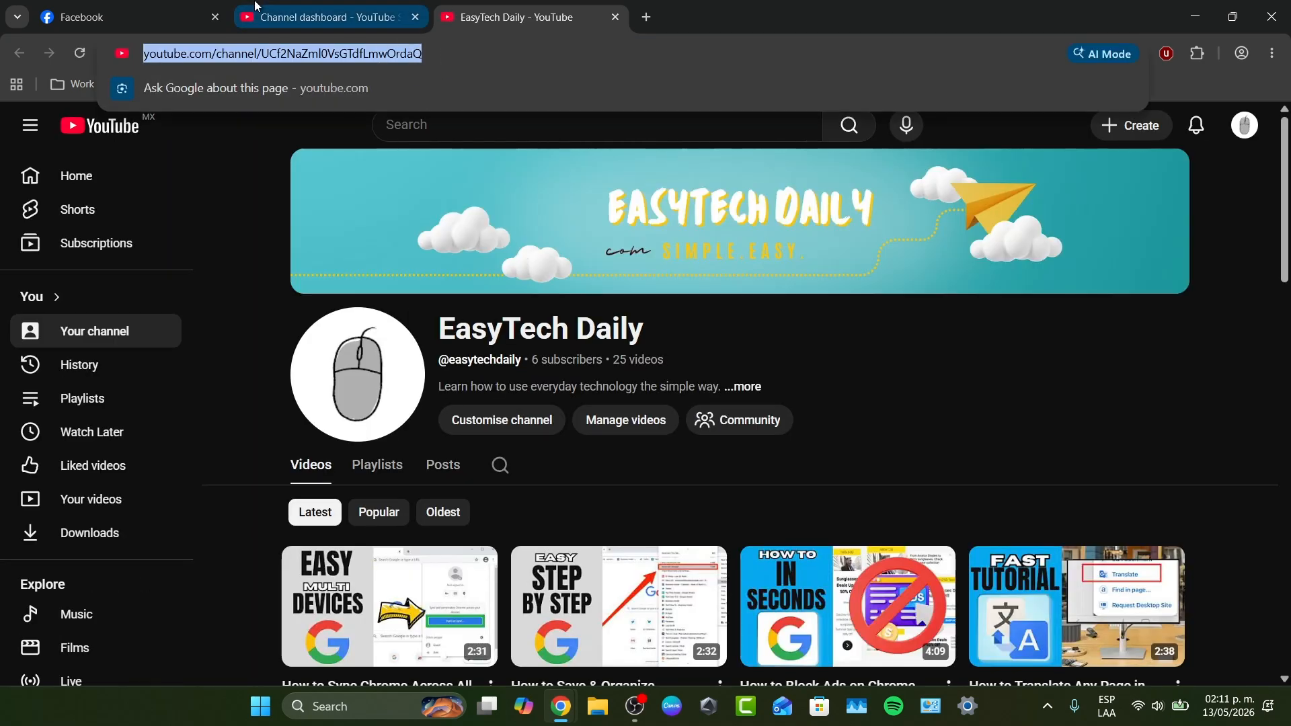
{"action": "left_click", "coordinate": [121, 17]}
{"action": "key", "text": "ctrl+v"}
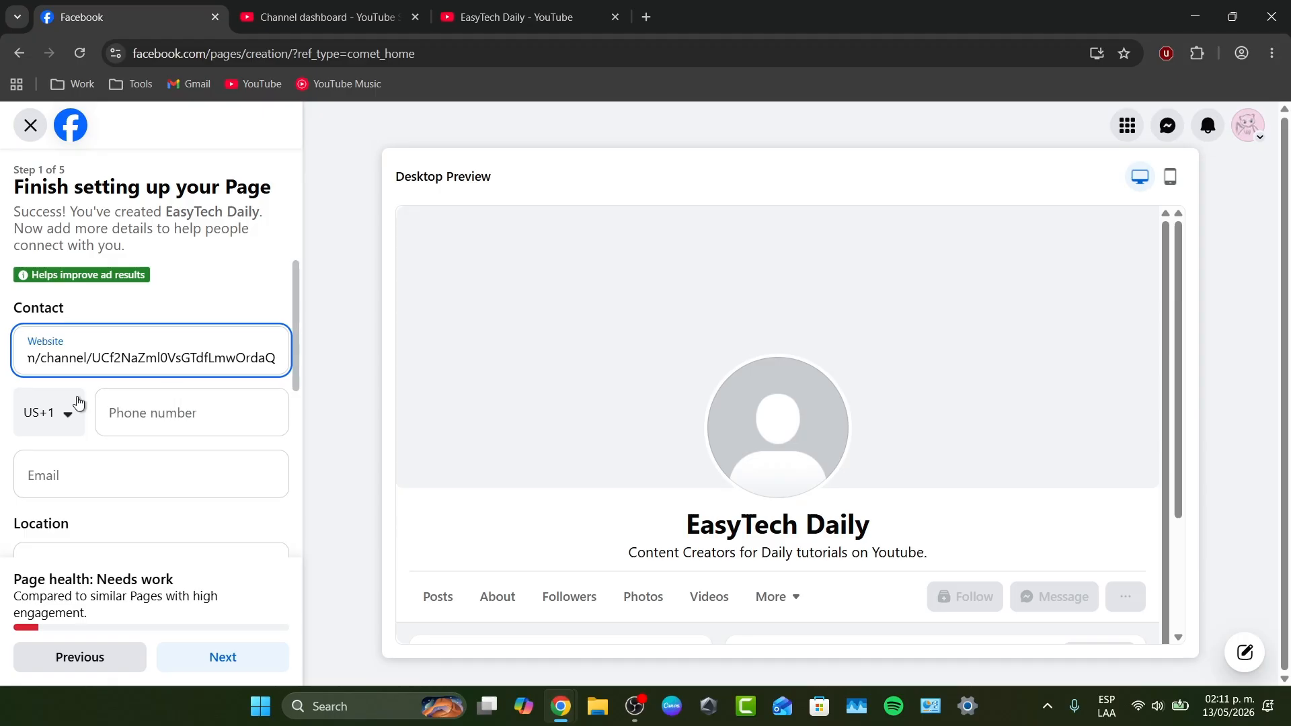
- Set the Page's hours to No hours available, leave the other contact and location fields empty, and continue to the customization stage
{"action": "scroll", "coordinate": [136, 443], "scroll_direction": "down", "scroll_amount": 1}
{"action": "left_click", "coordinate": [155, 337]}
{"action": "left_click", "coordinate": [133, 410]}
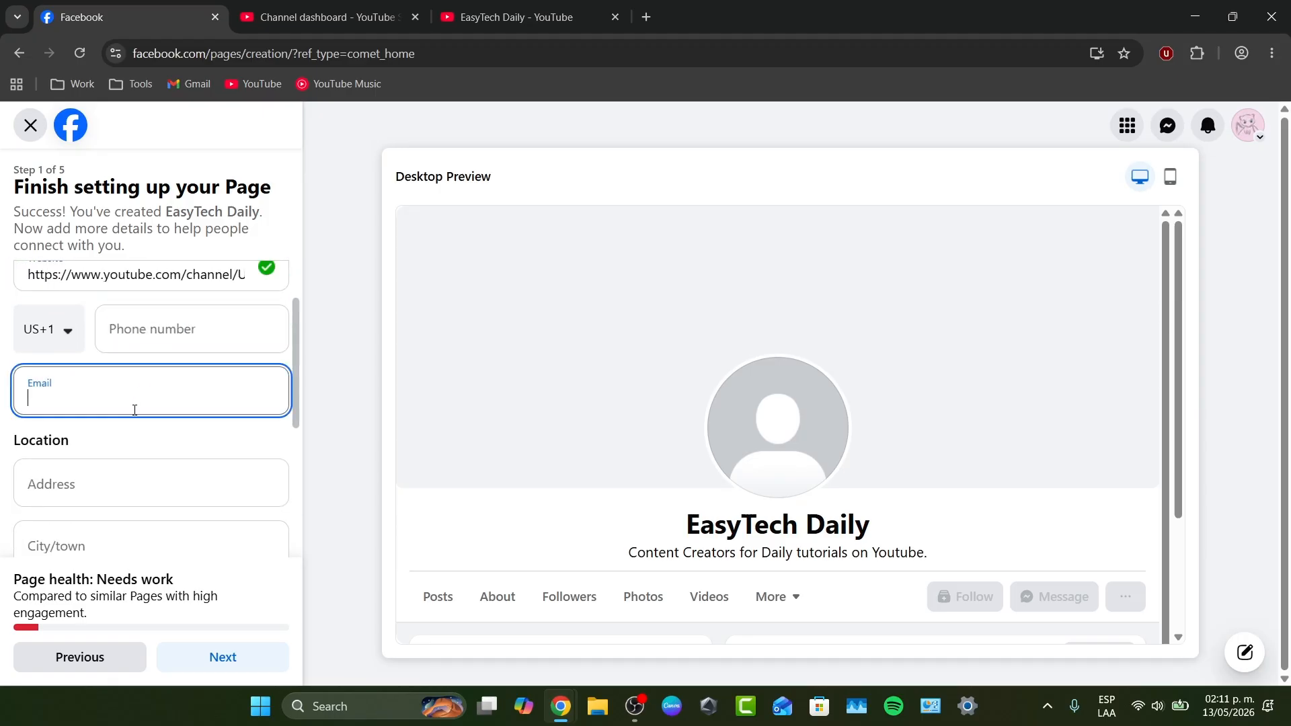
{"action": "scroll", "coordinate": [133, 410], "scroll_direction": "down", "scroll_amount": 1}
{"action": "left_click", "coordinate": [138, 399]}
{"action": "scroll", "coordinate": [138, 399], "scroll_direction": "down", "scroll_amount": 3}
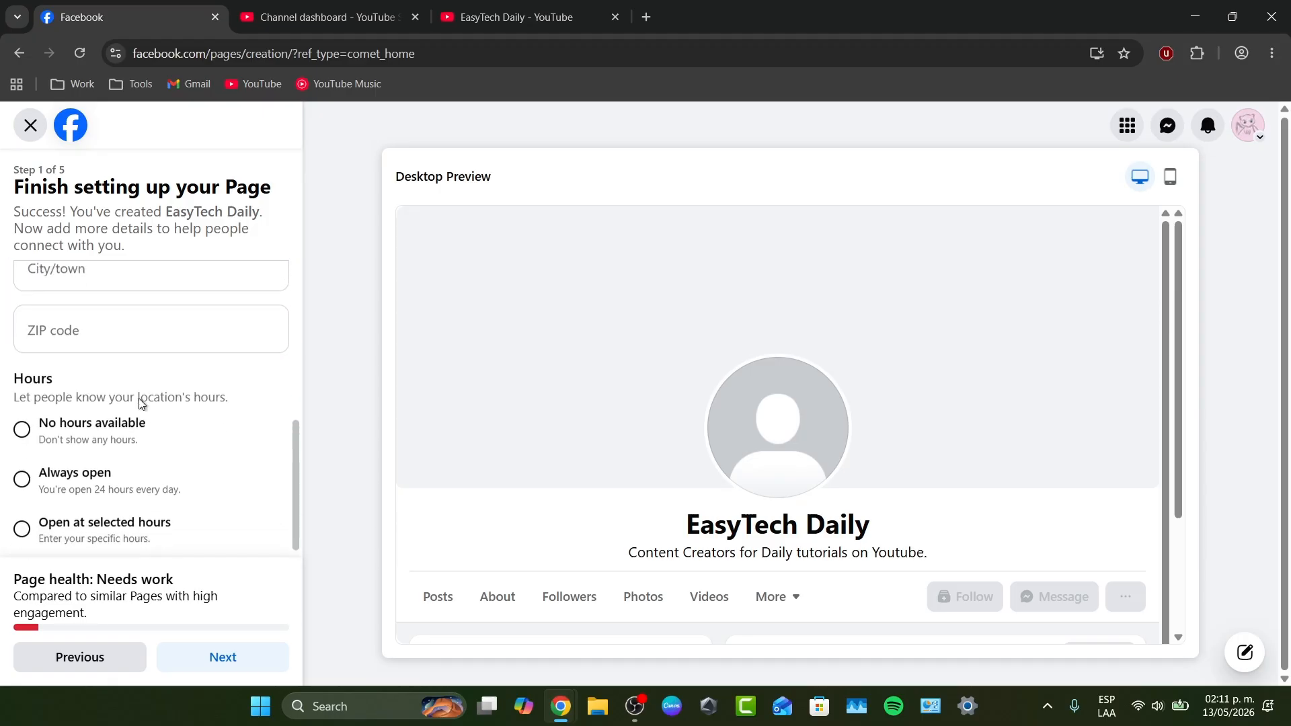
{"action": "left_click", "coordinate": [139, 405]}
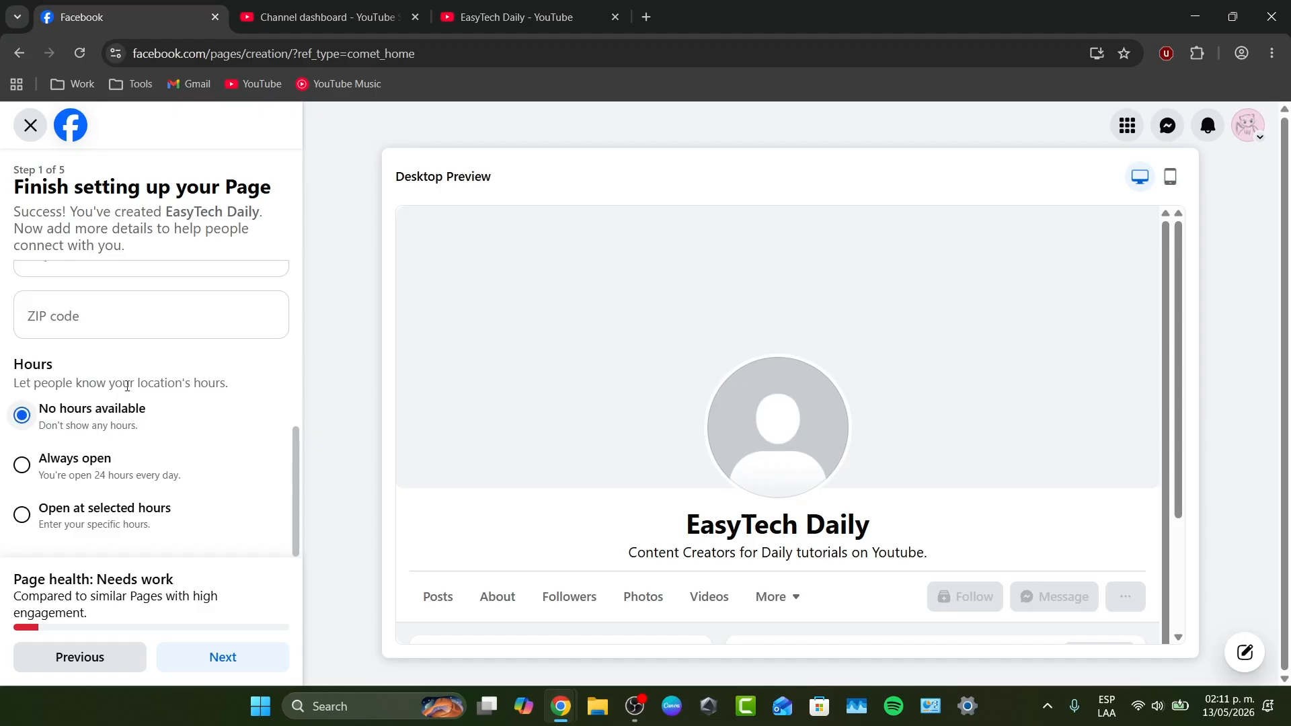
{"action": "left_click", "coordinate": [218, 654]}
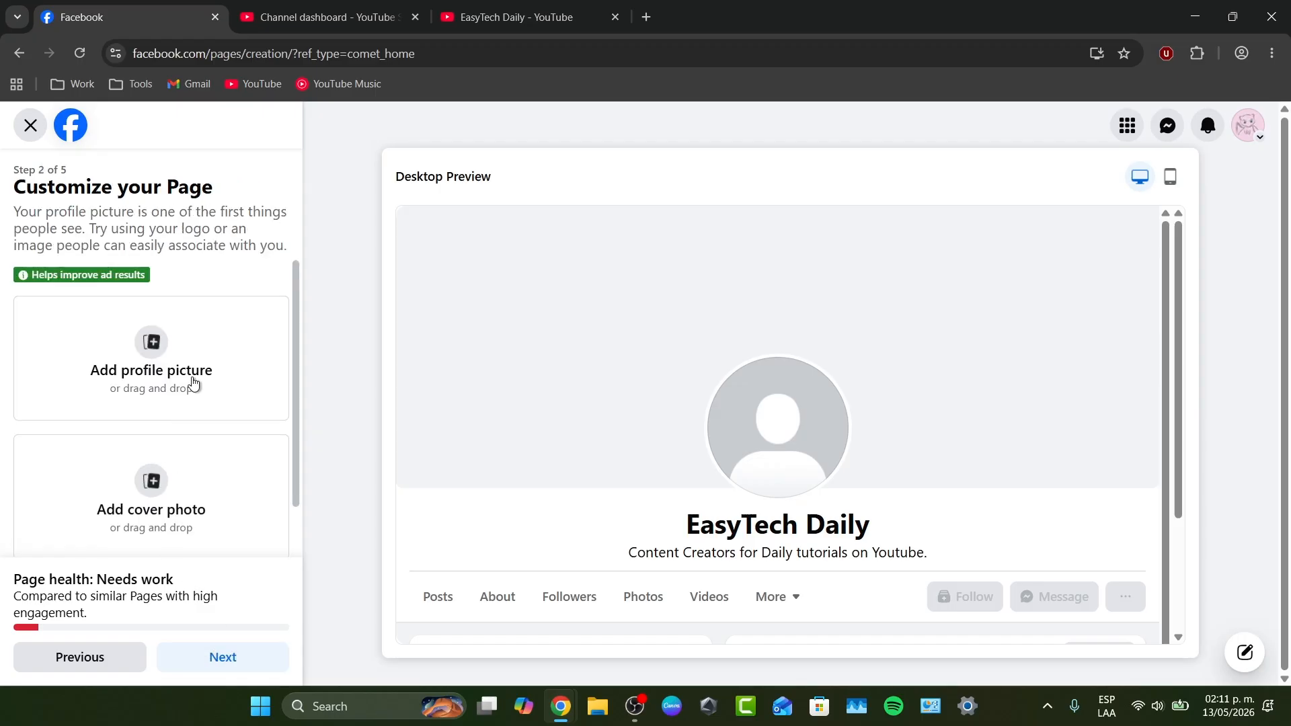
{"action": "left_click", "coordinate": [193, 383]}
{"action": "left_click", "coordinate": [98, 238]}
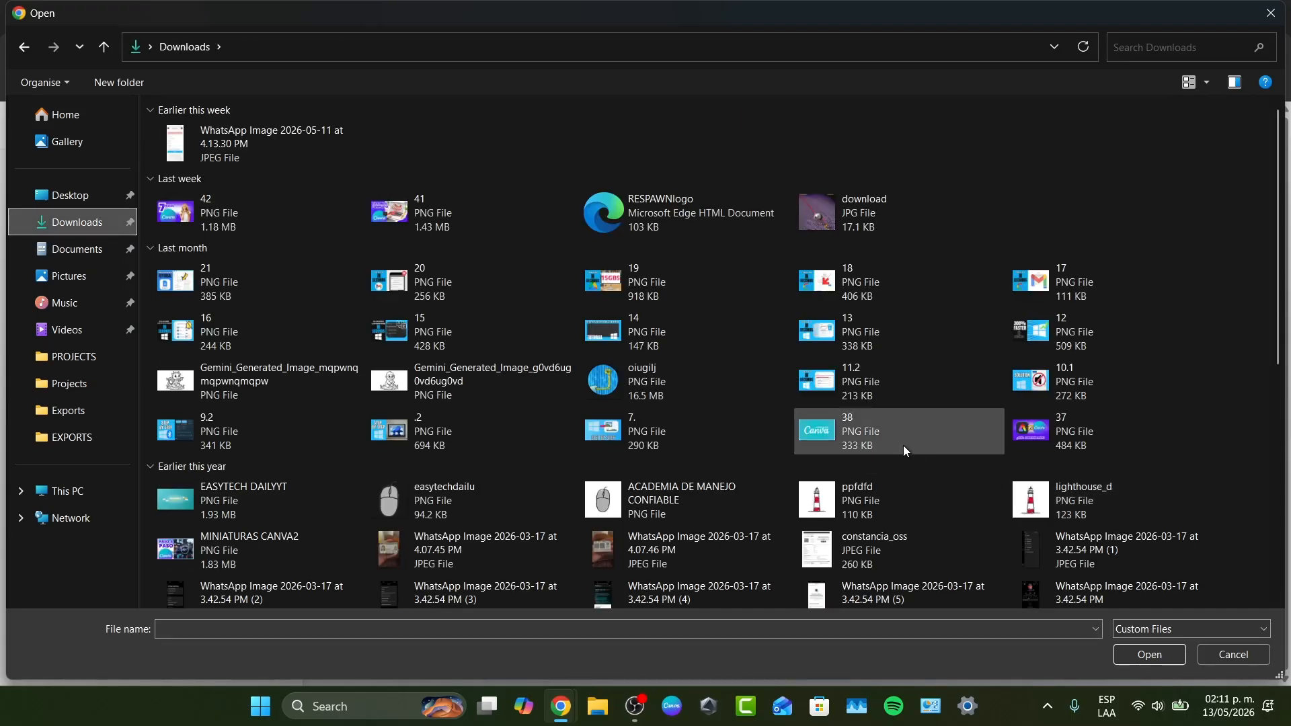
{"action": "scroll", "coordinate": [873, 439], "scroll_direction": "down", "scroll_amount": 3}
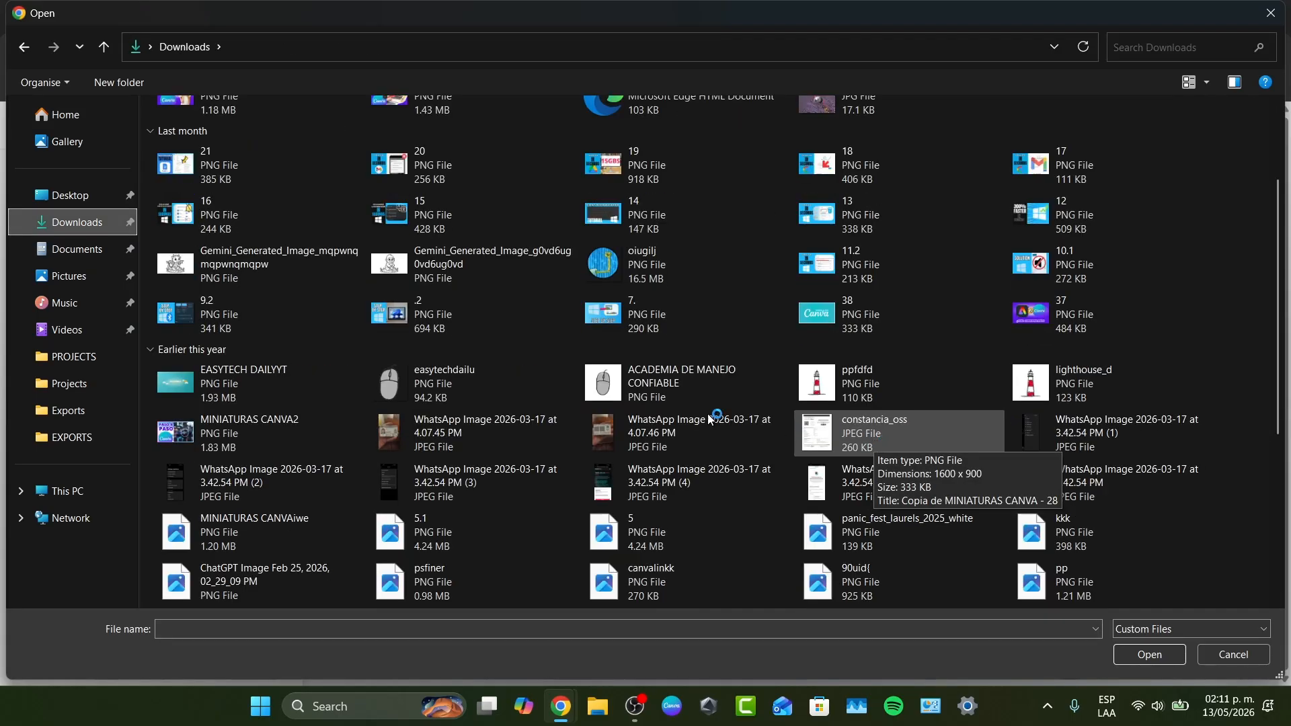
{"action": "scroll", "coordinate": [738, 381], "scroll_direction": "down", "scroll_amount": 10}
{"action": "scroll", "coordinate": [826, 257], "scroll_direction": "up", "scroll_amount": 7}
{"action": "scroll", "coordinate": [826, 257], "scroll_direction": "up", "scroll_amount": 4}
{"action": "left_click", "coordinate": [763, 358]}
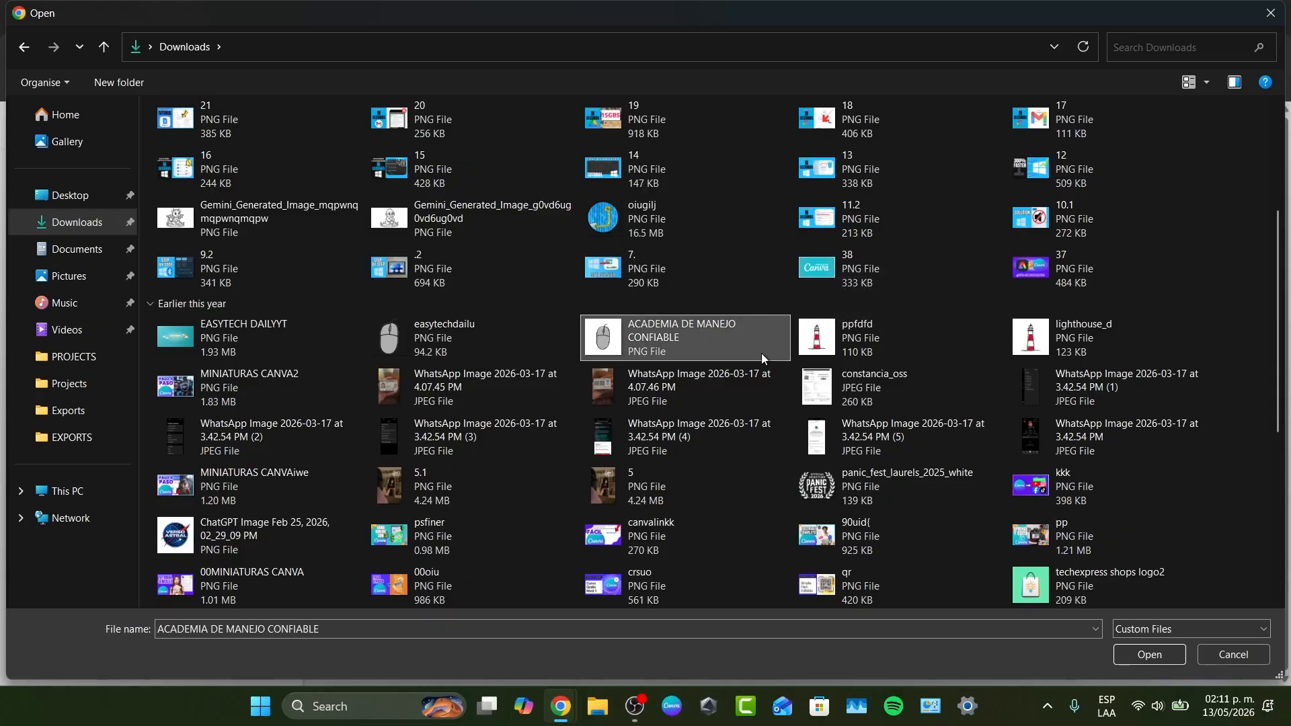
{"action": "left_click", "coordinate": [1167, 655]}
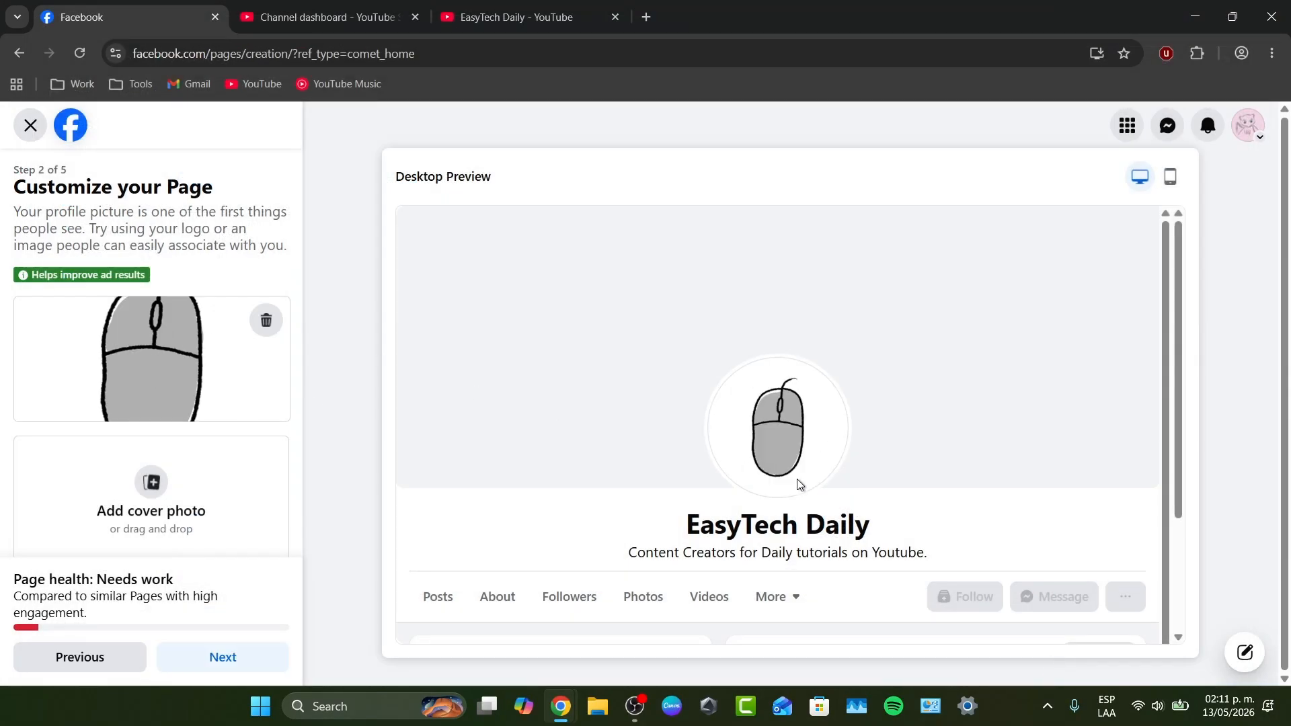
- Add the image ppfdfd from the Downloads folder as the Page's cover photo and reposition it to show the lighthouse's base
{"action": "left_click", "coordinate": [189, 490]}
{"action": "left_click", "coordinate": [887, 501]}
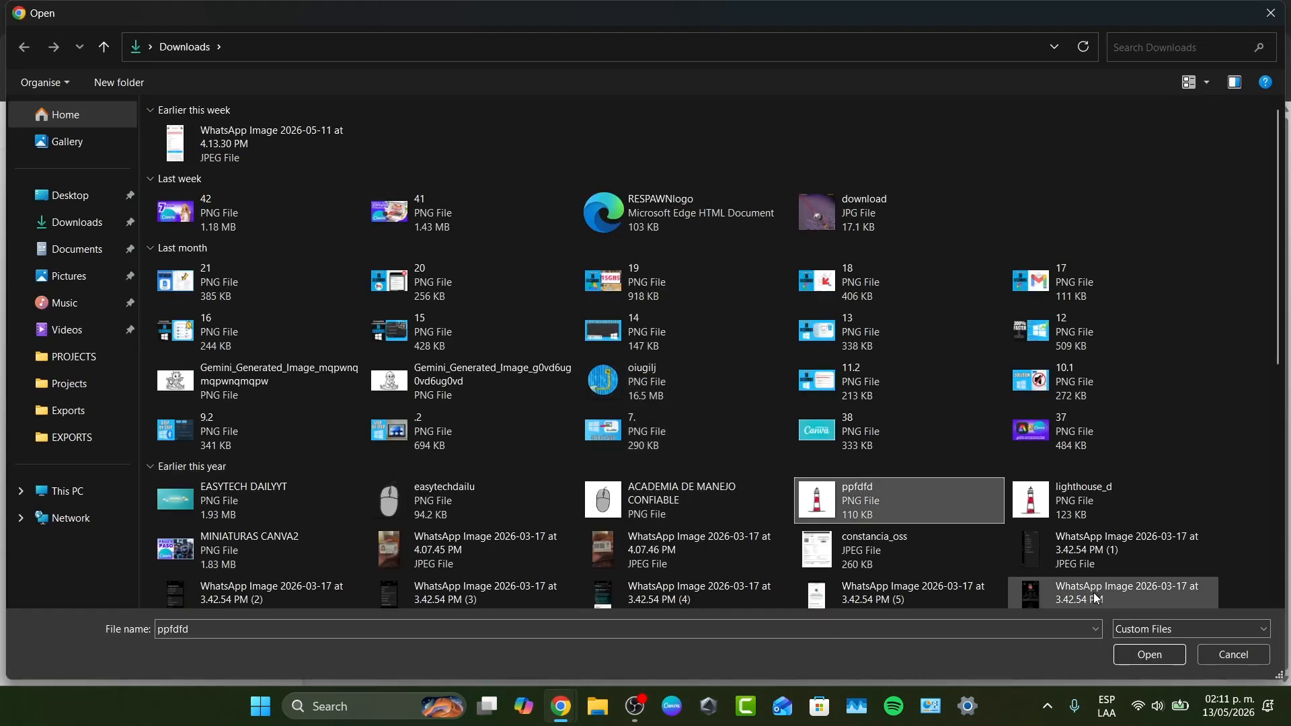
{"action": "left_click", "coordinate": [1148, 655]}
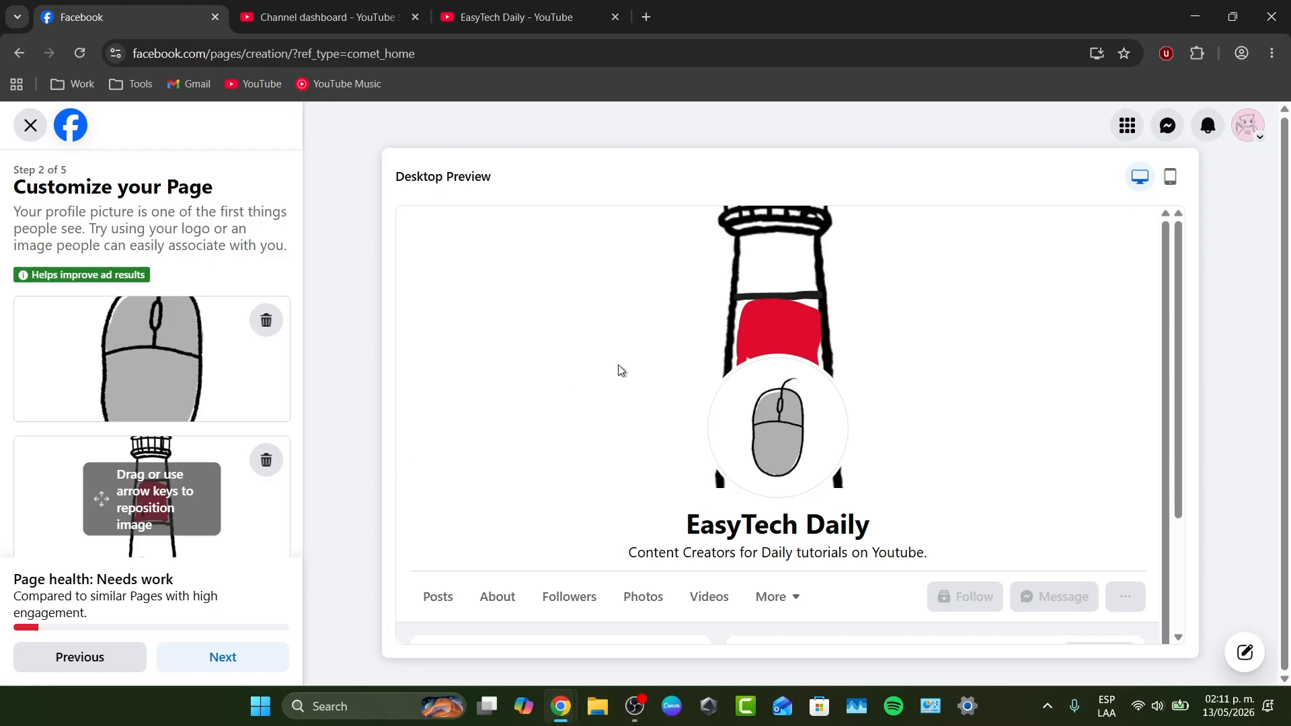
{"action": "mouse_move", "coordinate": [209, 523]}
{"action": "left_mouse_down"}
{"action": "mouse_move", "coordinate": [222, 424]}
{"action": "mouse_move", "coordinate": [226, 566]}
{"action": "mouse_move", "coordinate": [236, 504]}
{"action": "mouse_move", "coordinate": [231, 544]}
{"action": "mouse_move", "coordinate": [232, 531]}
{"action": "left_mouse_up"}
- Customize the Page's action button by choosing the Watch now option and continue to its website link
{"action": "scroll", "coordinate": [219, 561], "scroll_direction": "down", "scroll_amount": 1}
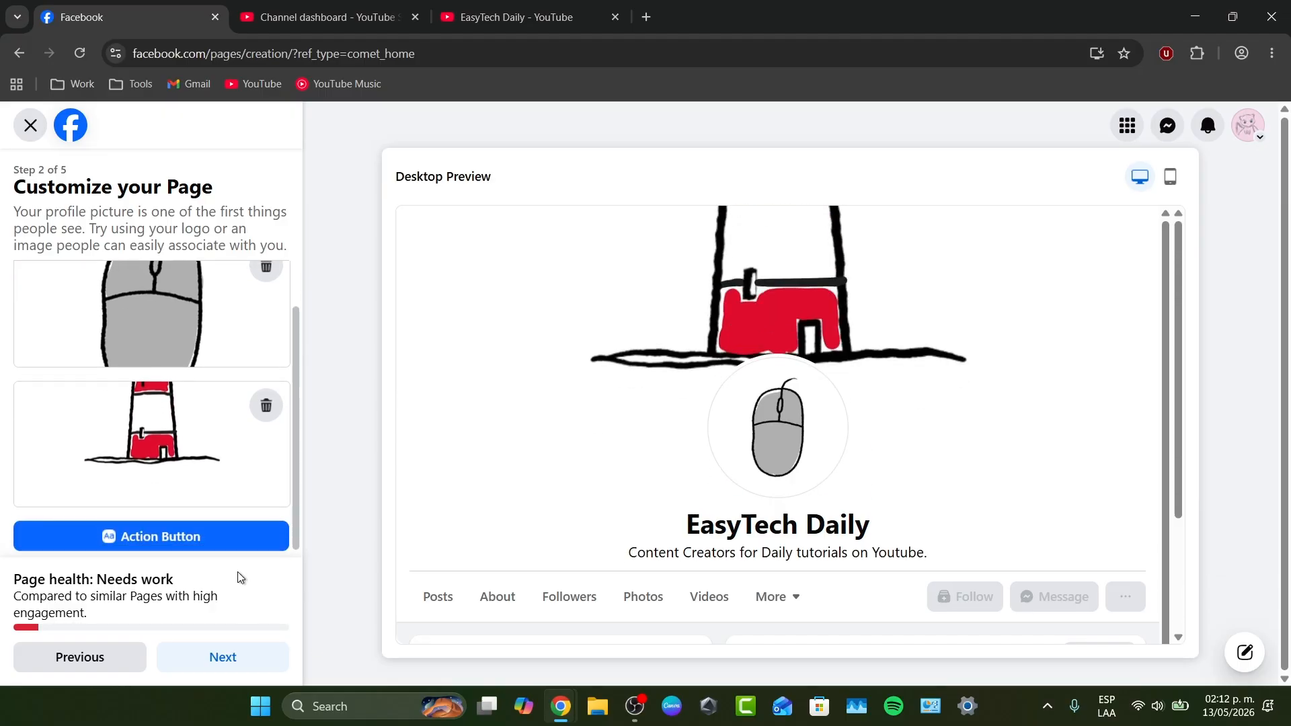
{"action": "left_click", "coordinate": [162, 538]}
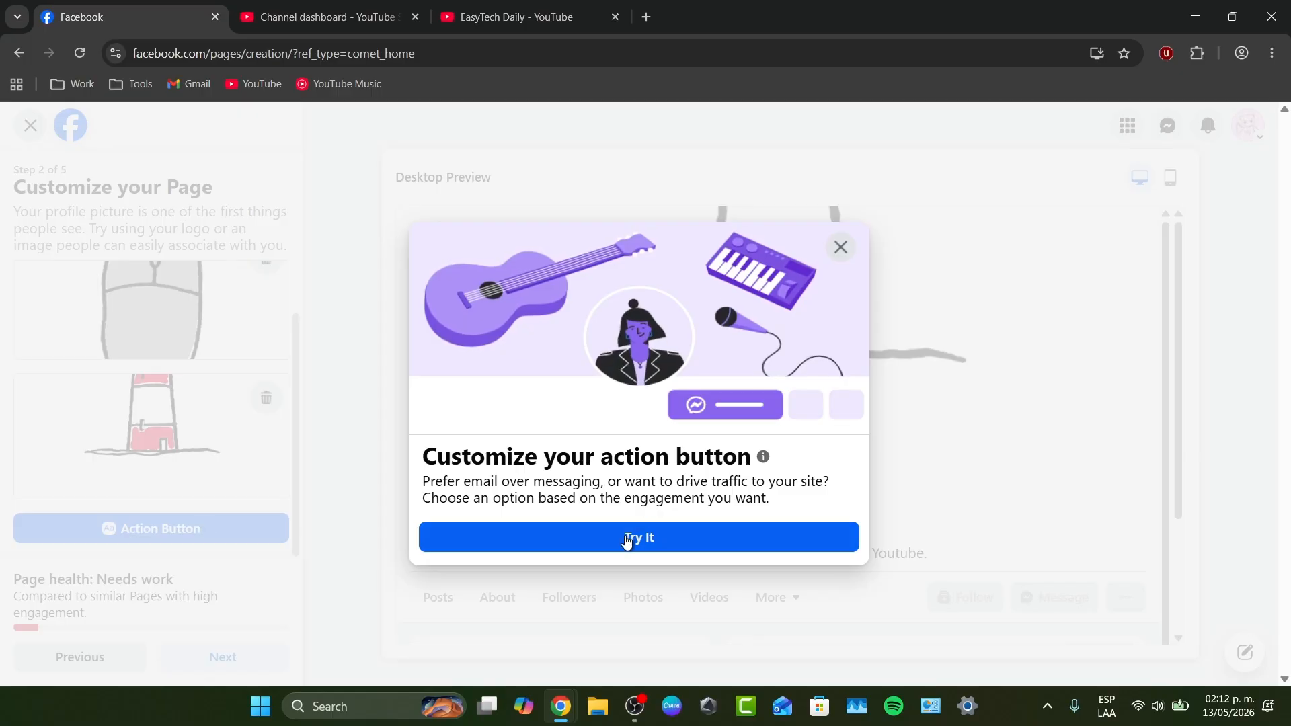
{"action": "left_click", "coordinate": [637, 536]}
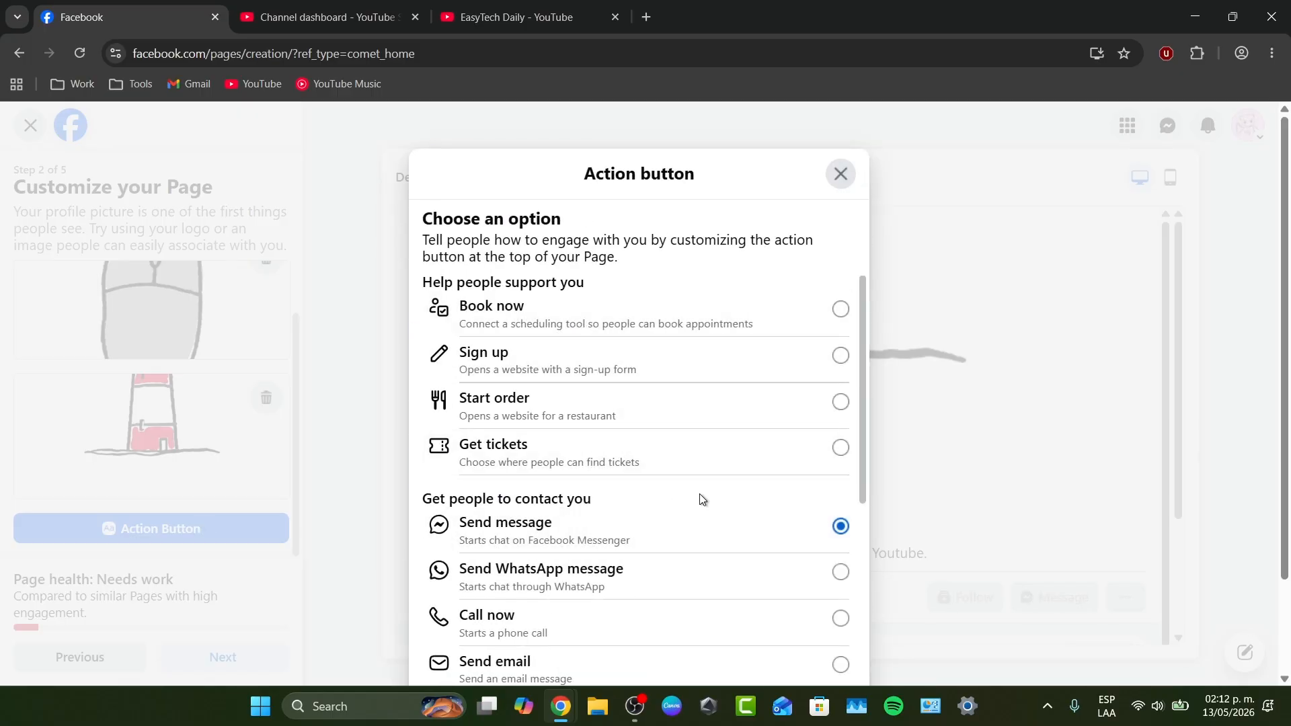
{"action": "scroll", "coordinate": [701, 504], "scroll_direction": "down", "scroll_amount": 1}
{"action": "scroll", "coordinate": [701, 505], "scroll_direction": "down", "scroll_amount": 2}
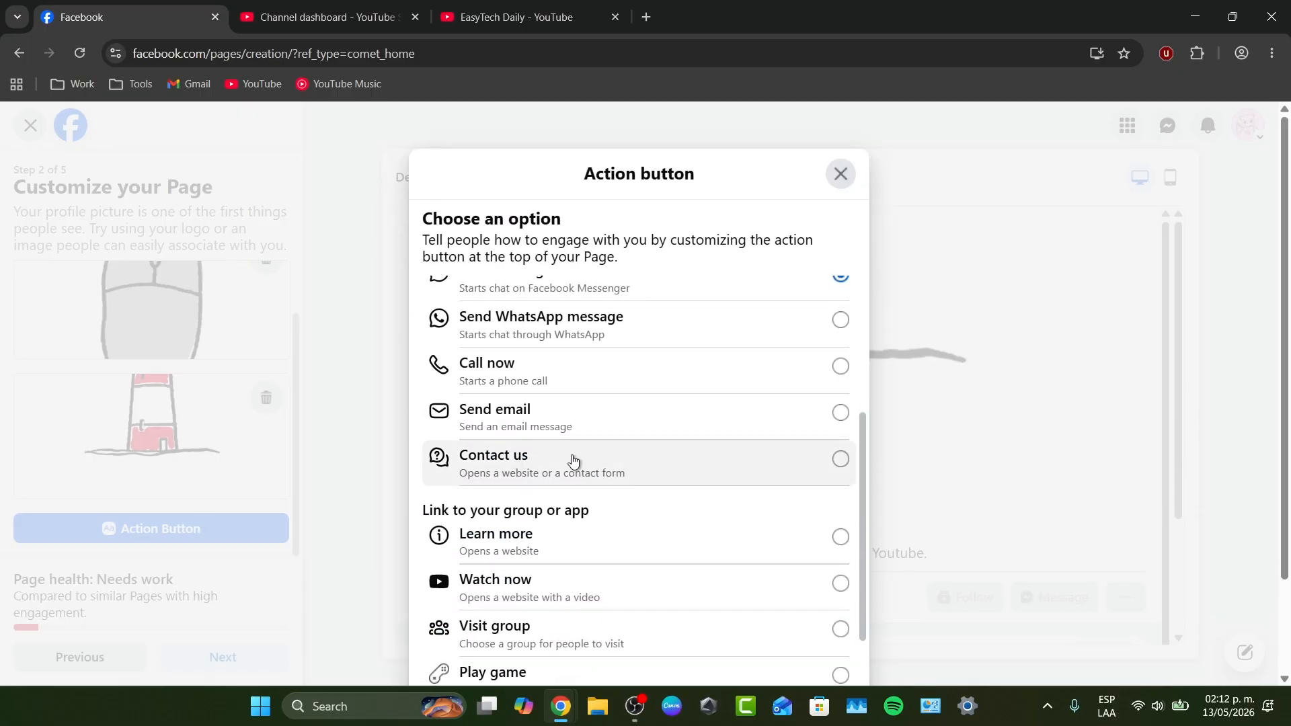
{"action": "scroll", "coordinate": [617, 435], "scroll_direction": "down", "scroll_amount": 1}
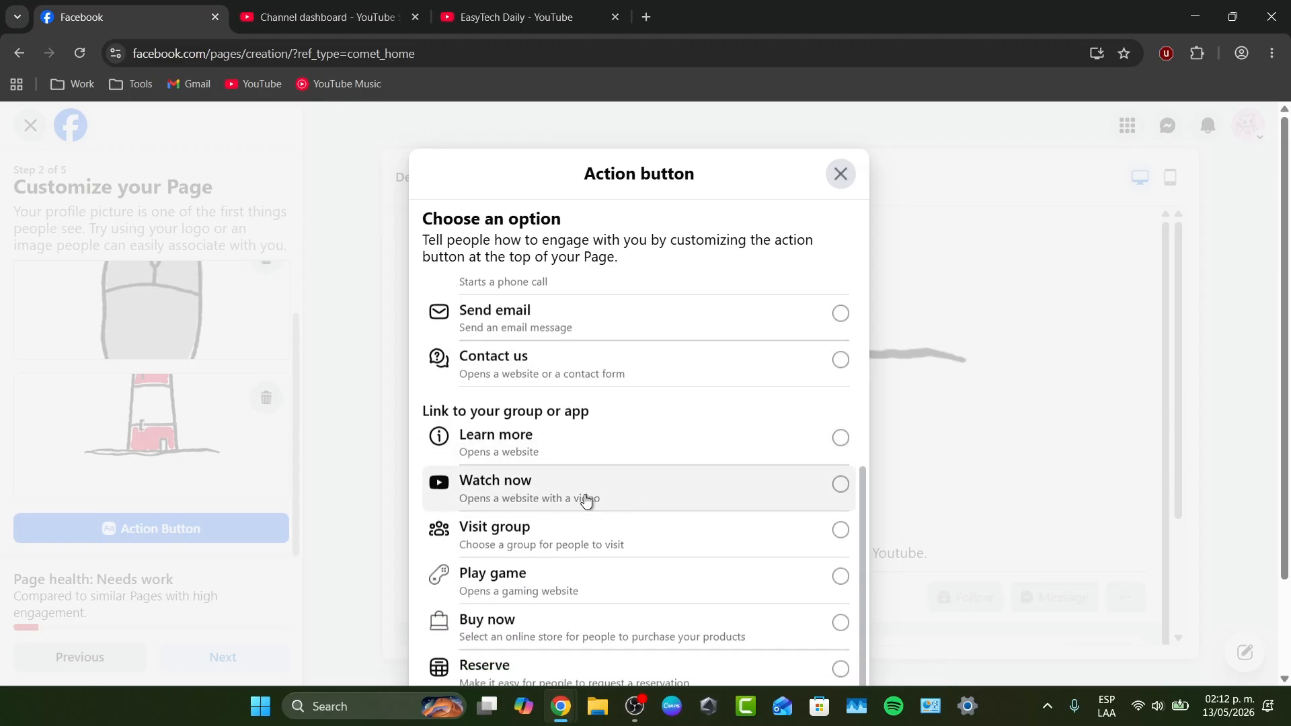
{"action": "left_click", "coordinate": [569, 496]}
{"action": "scroll", "coordinate": [700, 536], "scroll_direction": "down", "scroll_amount": 1}
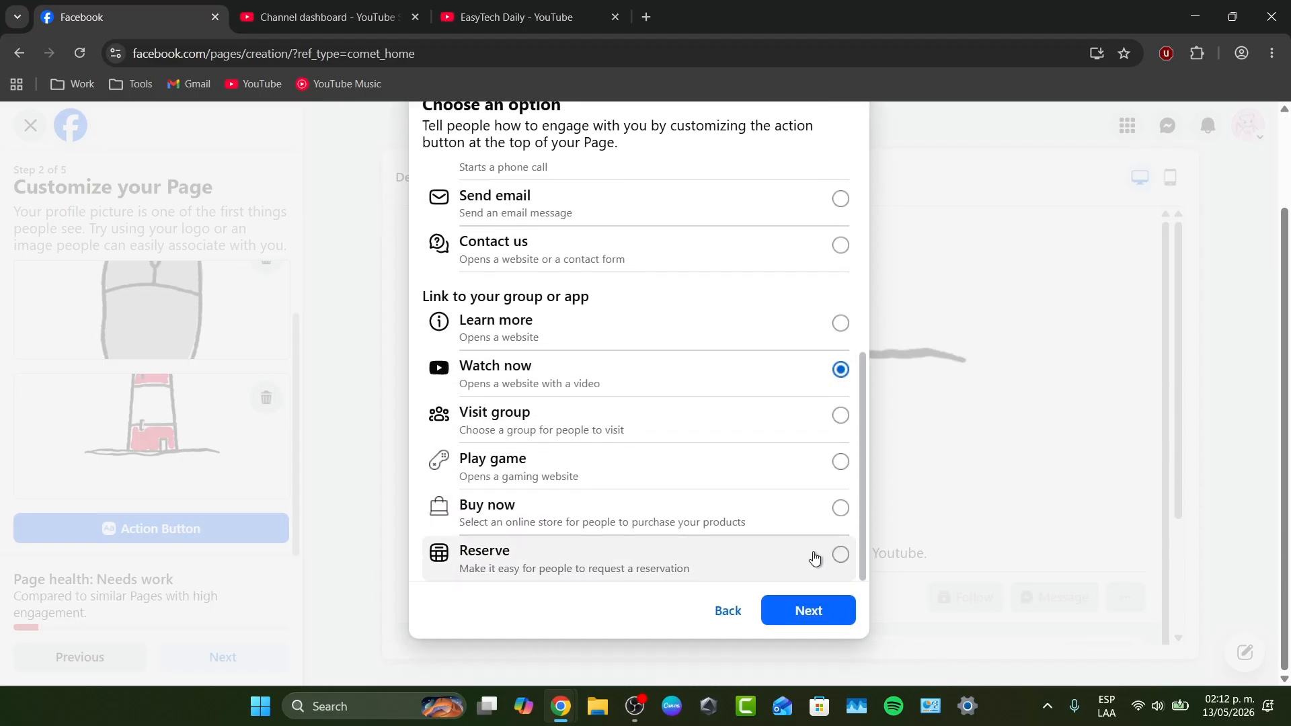
{"action": "left_click", "coordinate": [809, 608]}
- Paste the copied YouTube channel URL as the Watch now button's website link, save it, and finish the customization stage
{"action": "left_click", "coordinate": [564, 374]}
{"action": "type", "text": "https://www.youtube.com/channel/UCf2NaZml0VsGTdfLmwOrdxQ"}
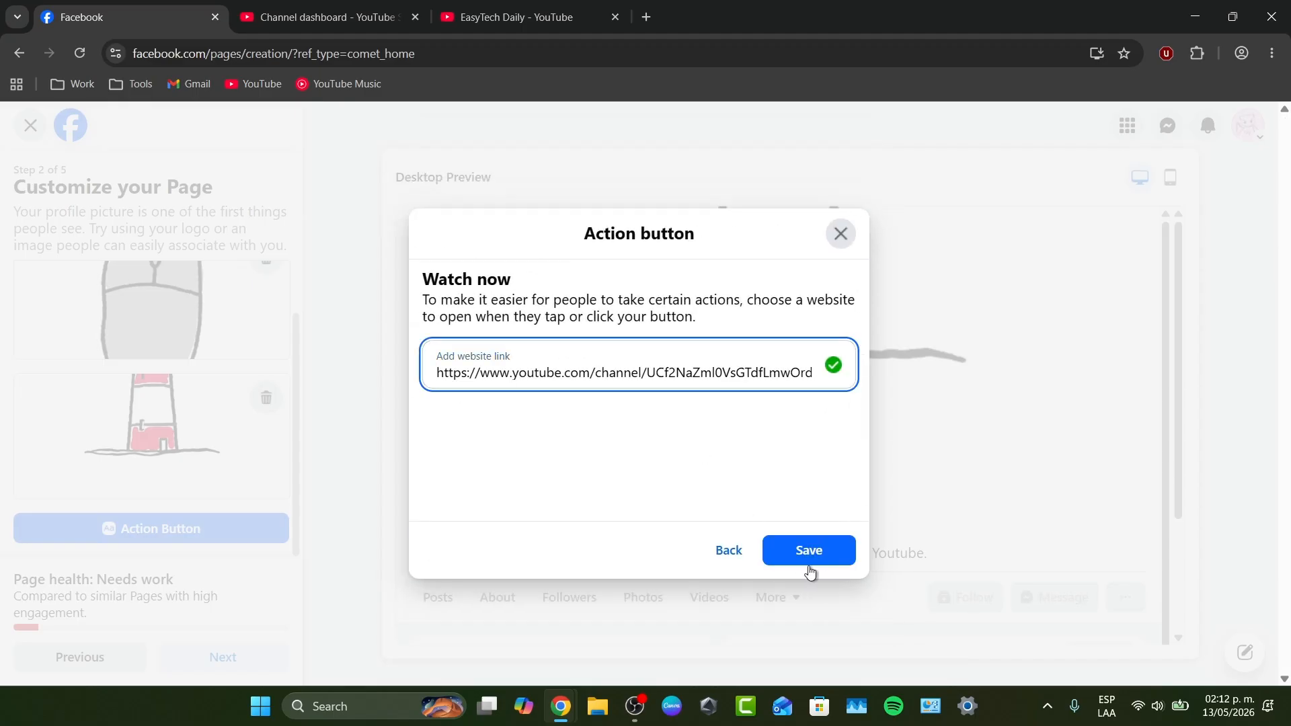
{"action": "left_click", "coordinate": [804, 562]}
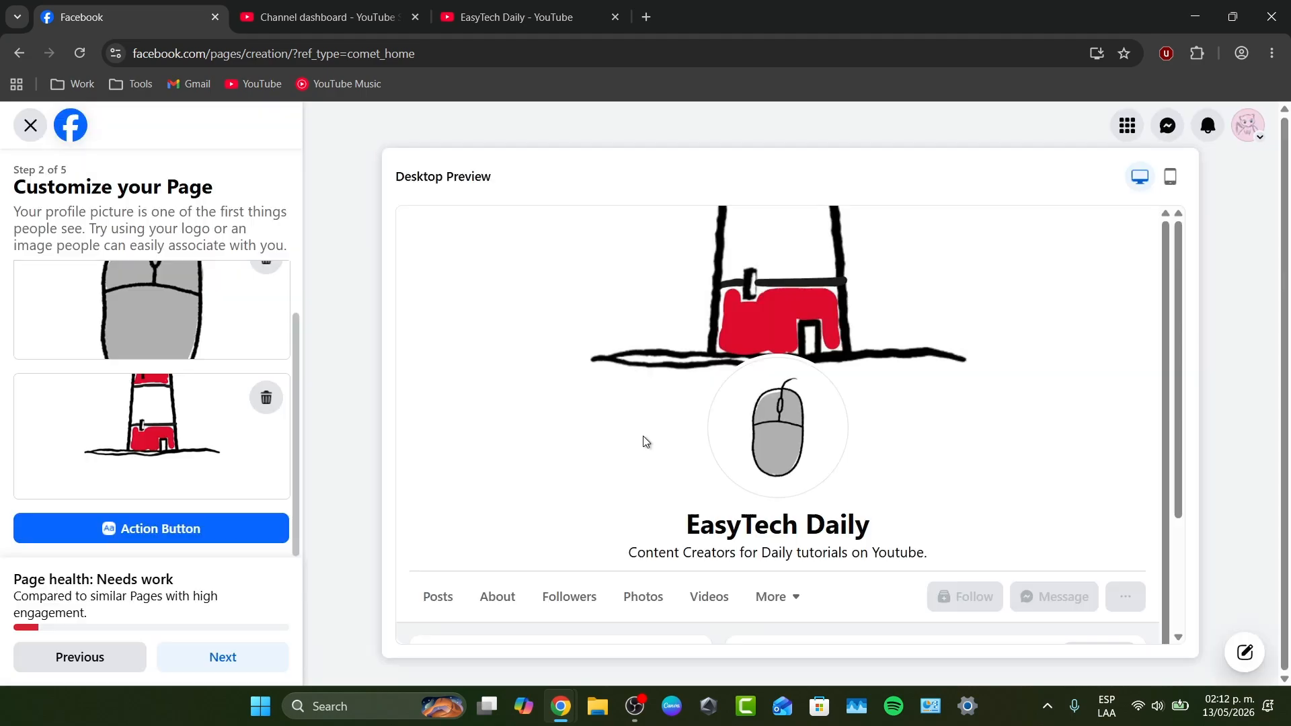
{"action": "left_click", "coordinate": [234, 659]}
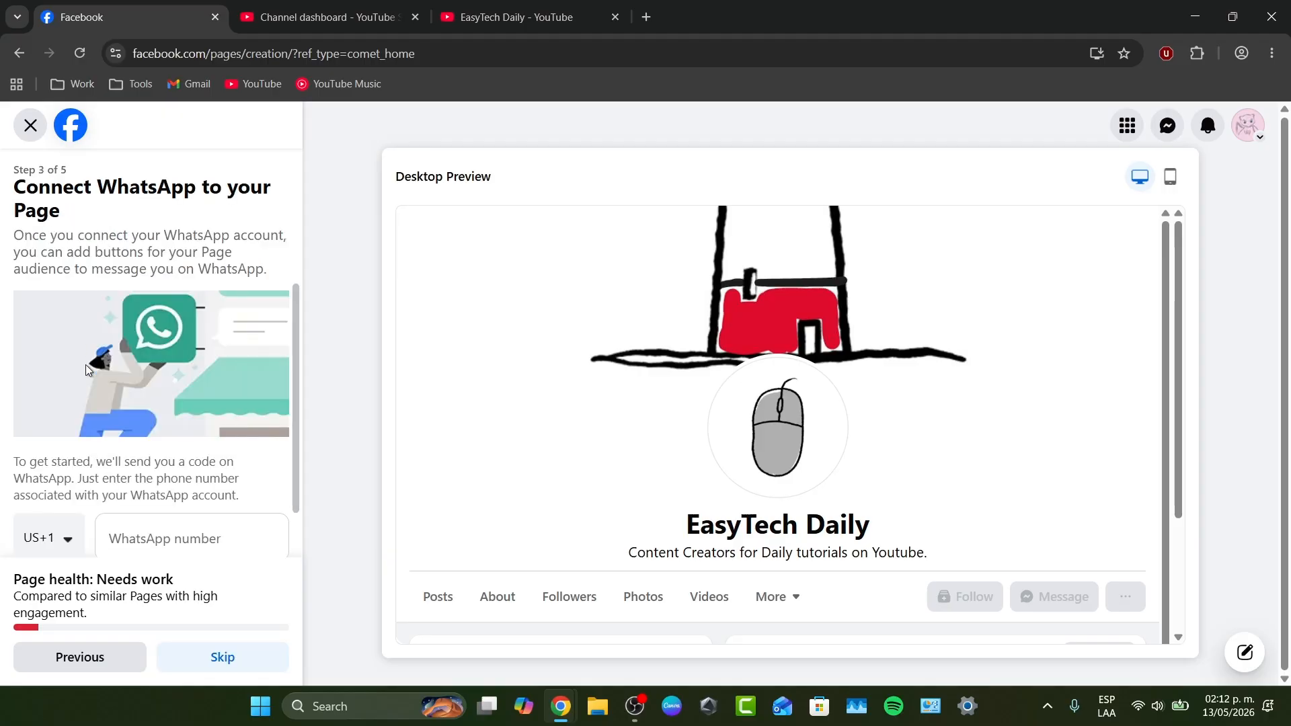
- Skip connecting WhatsApp and continue past the audience stage without inviting friends
{"action": "scroll", "coordinate": [171, 406], "scroll_direction": "down", "scroll_amount": 1}
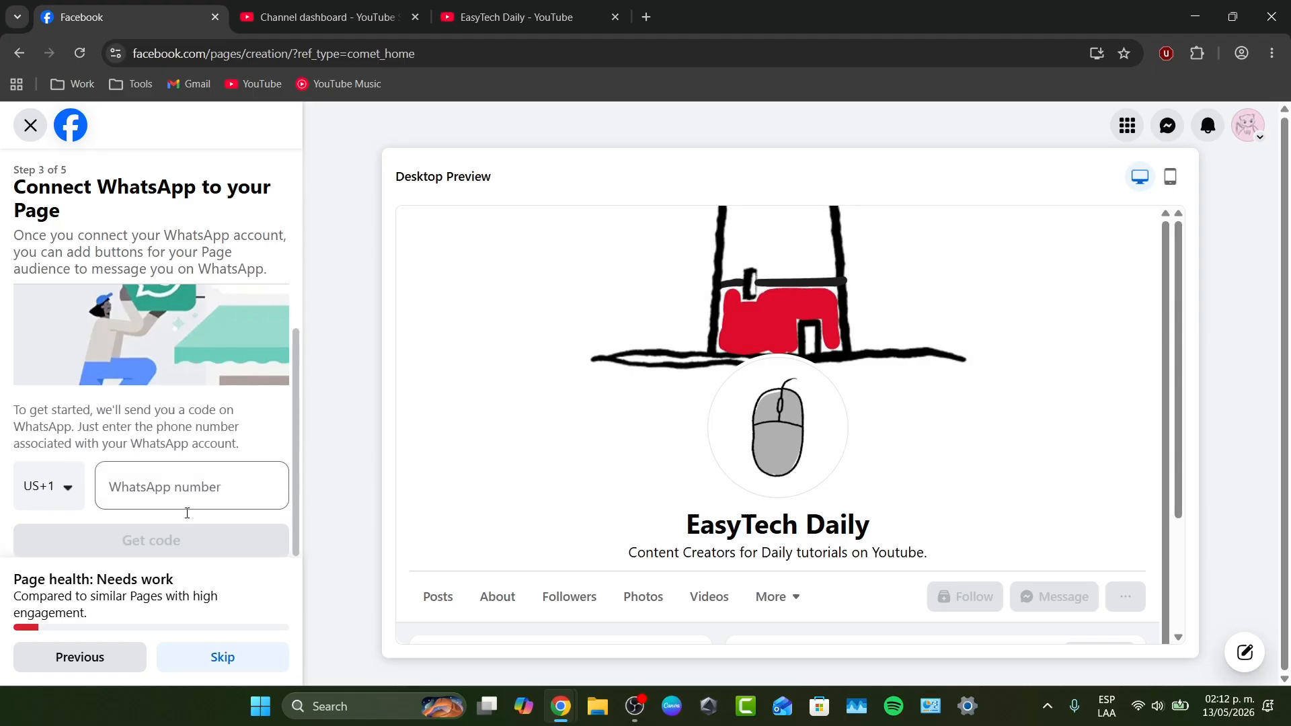
{"action": "left_click", "coordinate": [232, 661]}
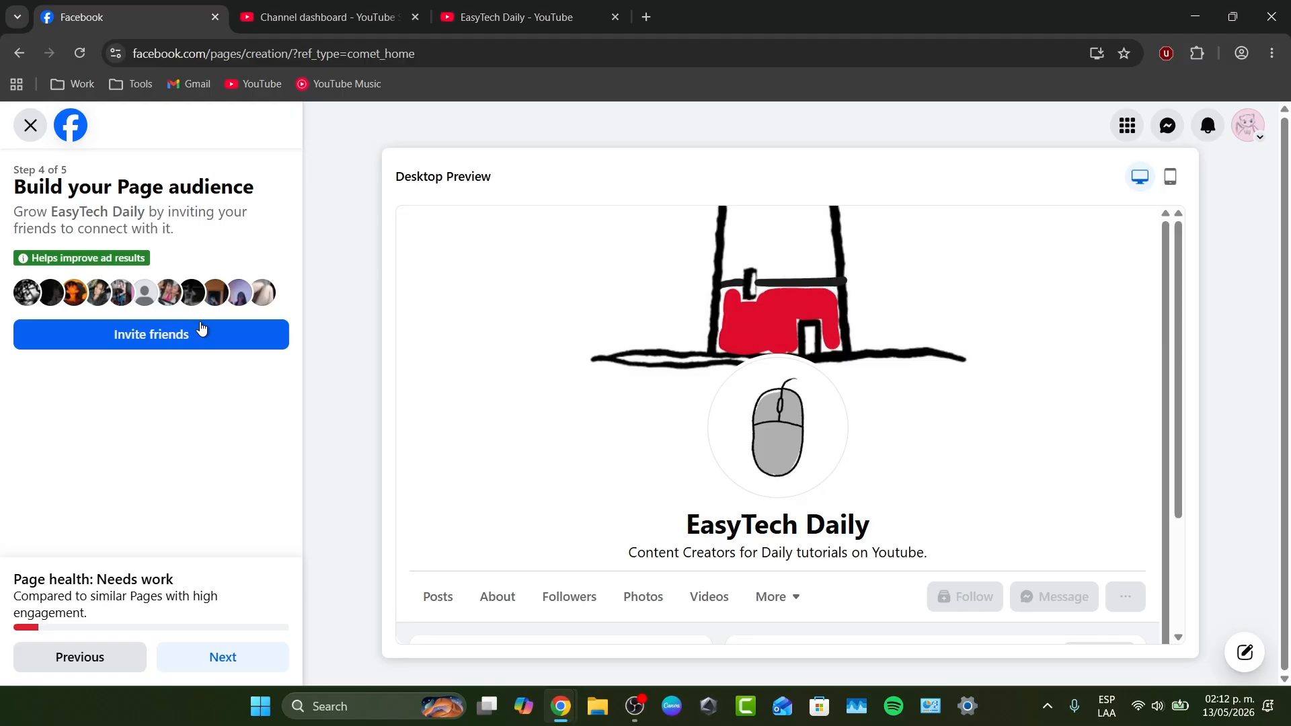
{"action": "left_click", "coordinate": [246, 656]}
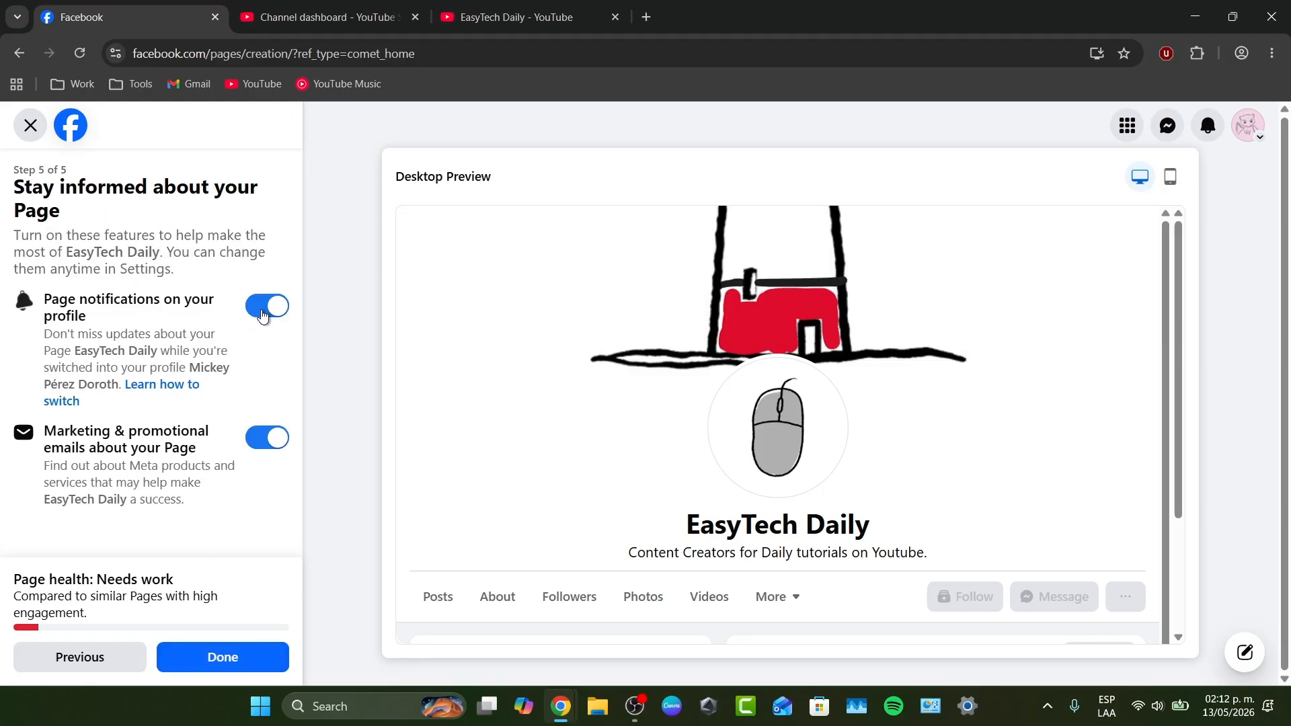
- Turn off Page notifications on the profile and marketing and promotional emails, and complete the Page setup
{"action": "left_click", "coordinate": [268, 306]}
{"action": "left_click", "coordinate": [264, 450]}
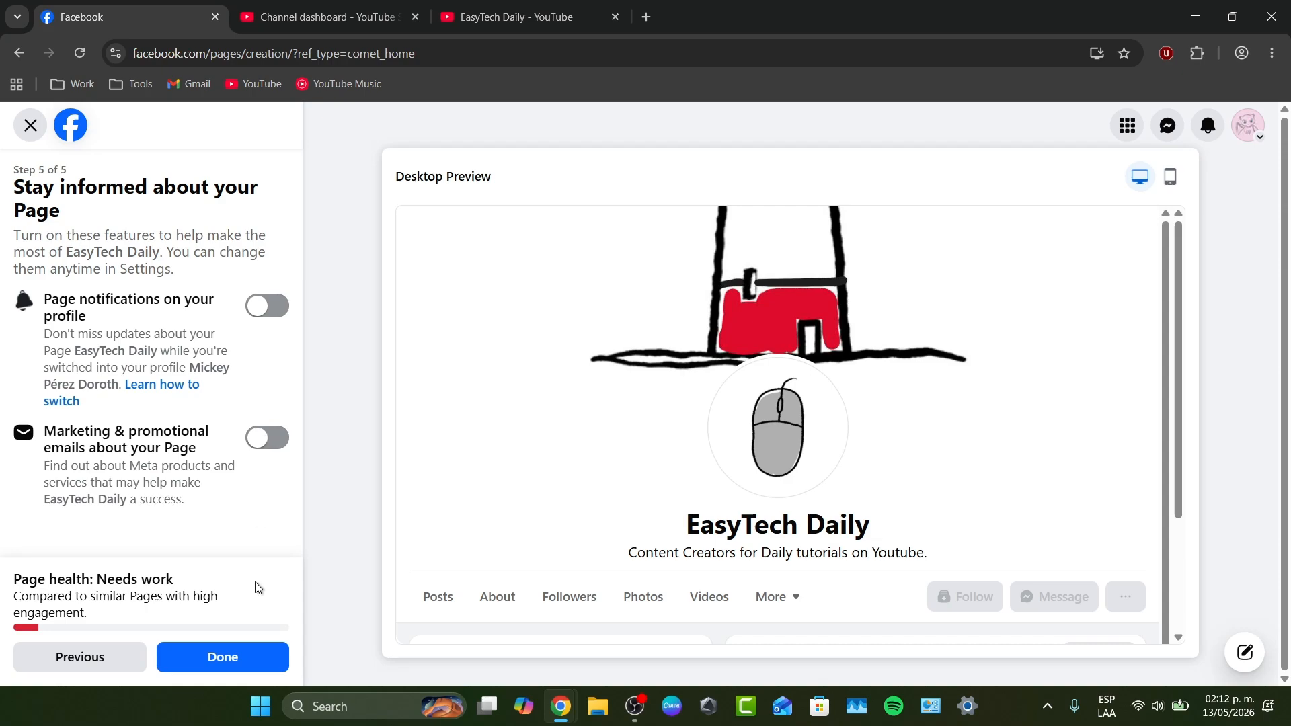
{"action": "left_click", "coordinate": [249, 652]}
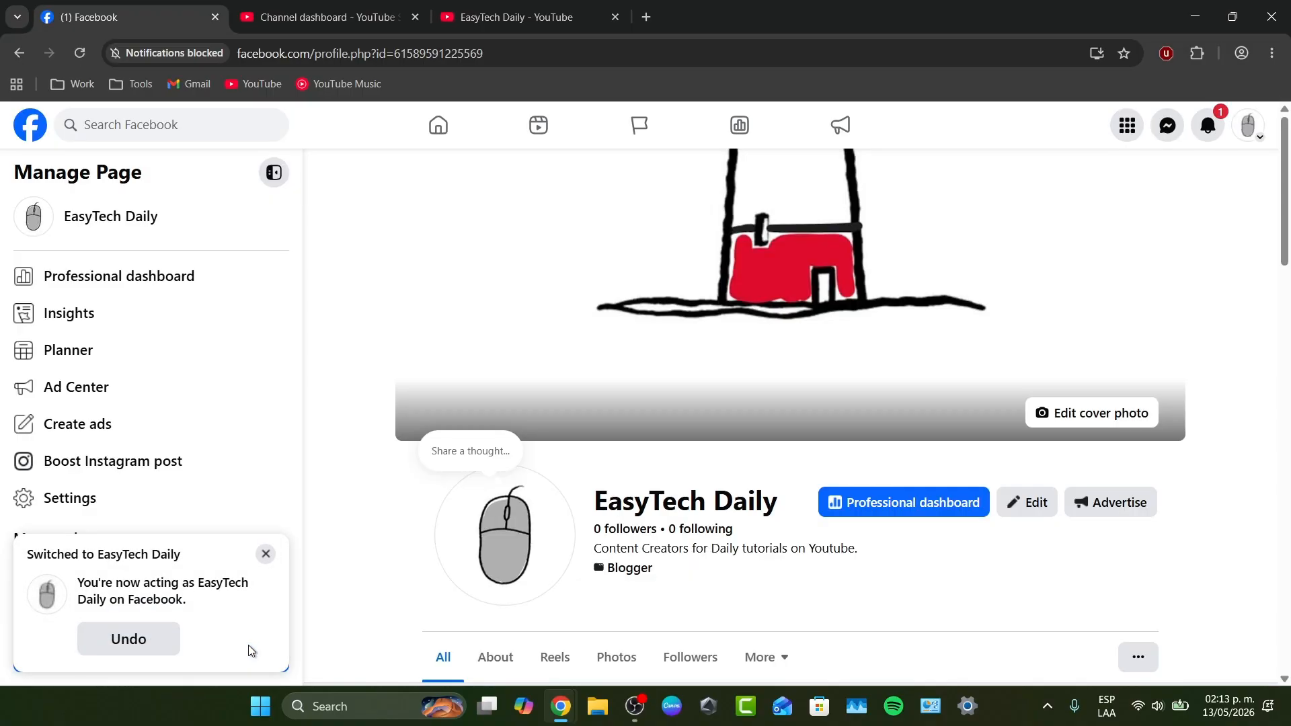
- Dismiss the profile-switch notice, collapse the Manage Page sidebar, and review the new Page's details, links and posts
{"action": "left_click", "coordinate": [265, 556]}
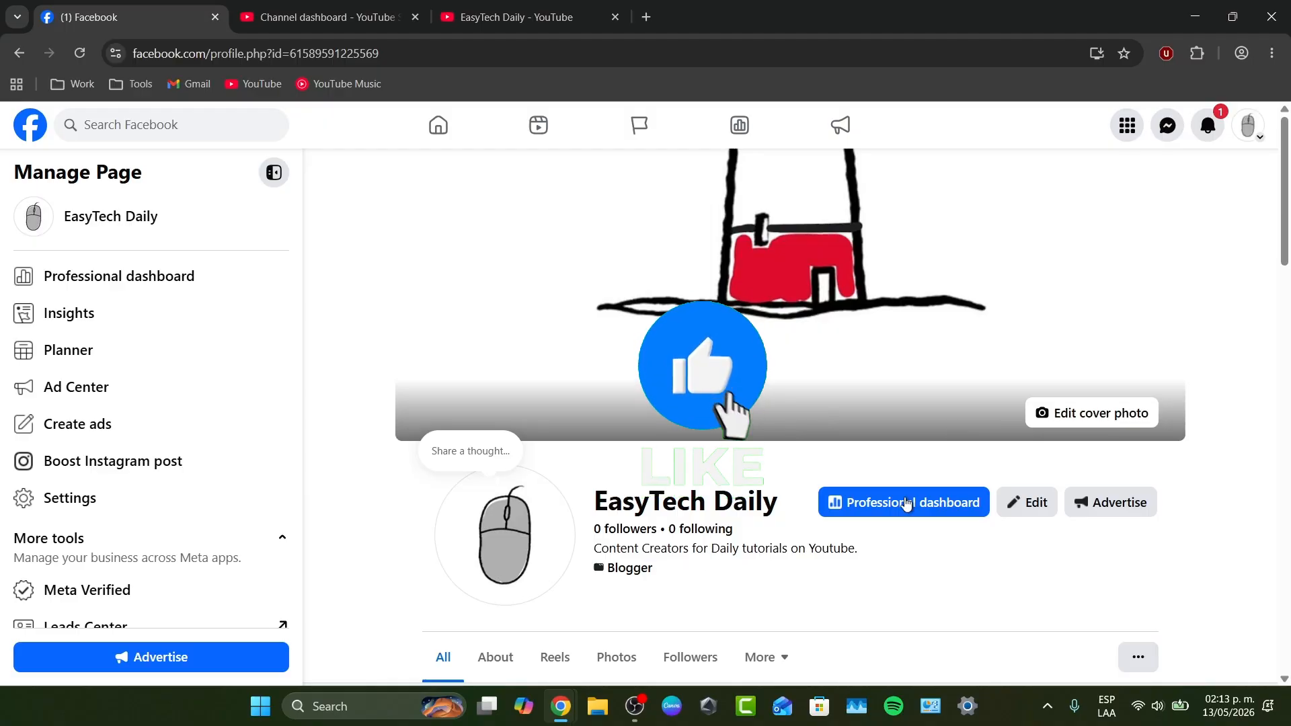
{"action": "left_click", "coordinate": [272, 173]}
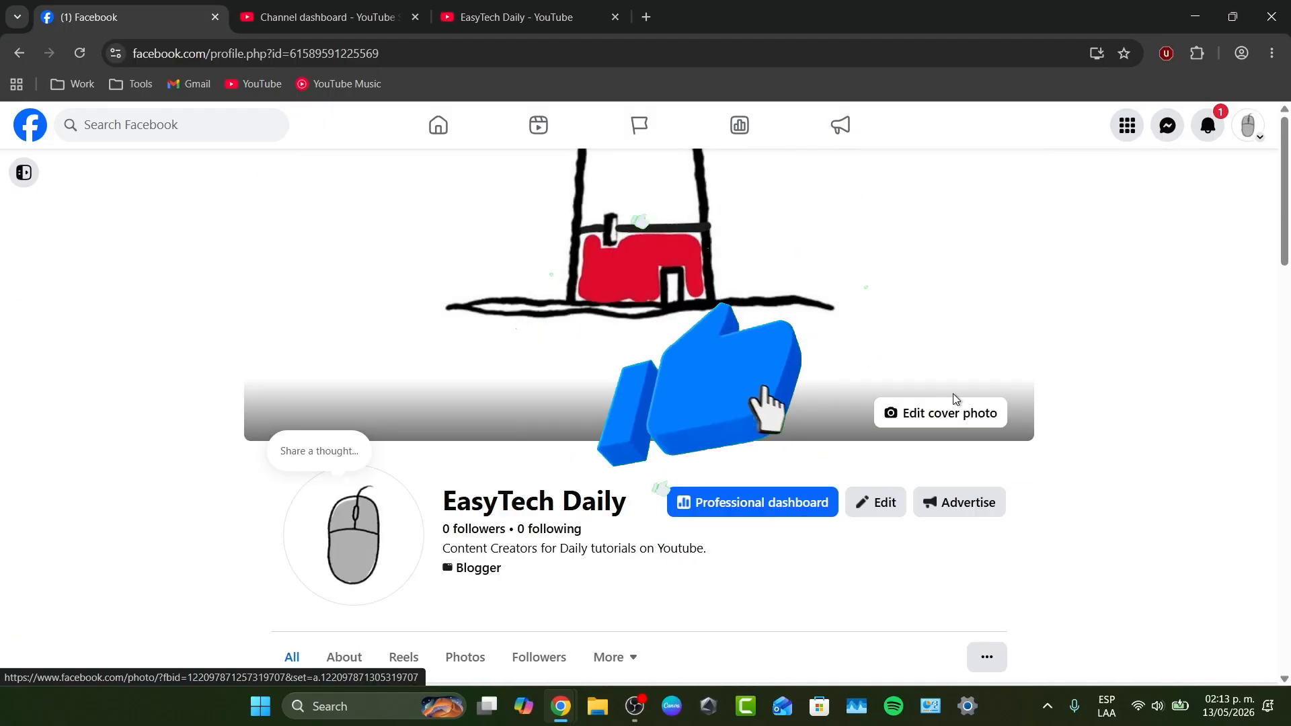
{"action": "scroll", "coordinate": [955, 399], "scroll_direction": "down", "scroll_amount": 10}
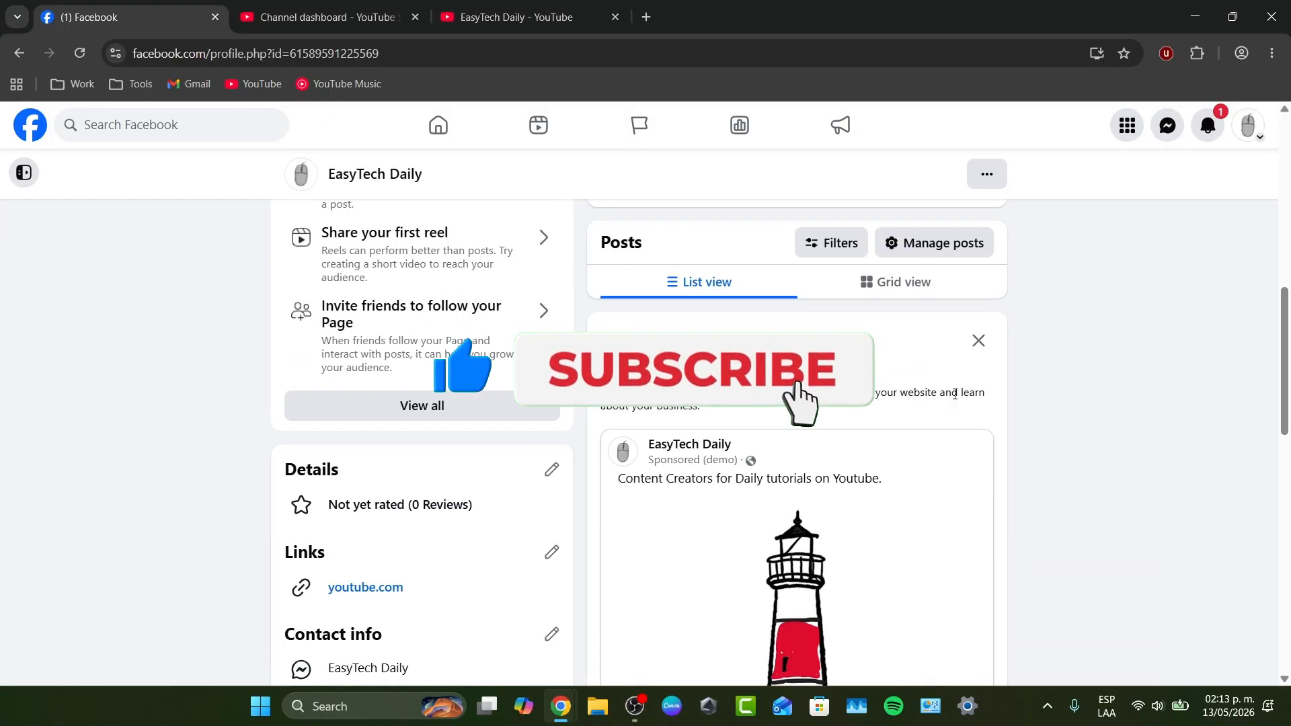
{"action": "scroll", "coordinate": [953, 402], "scroll_direction": "down", "scroll_amount": 3}
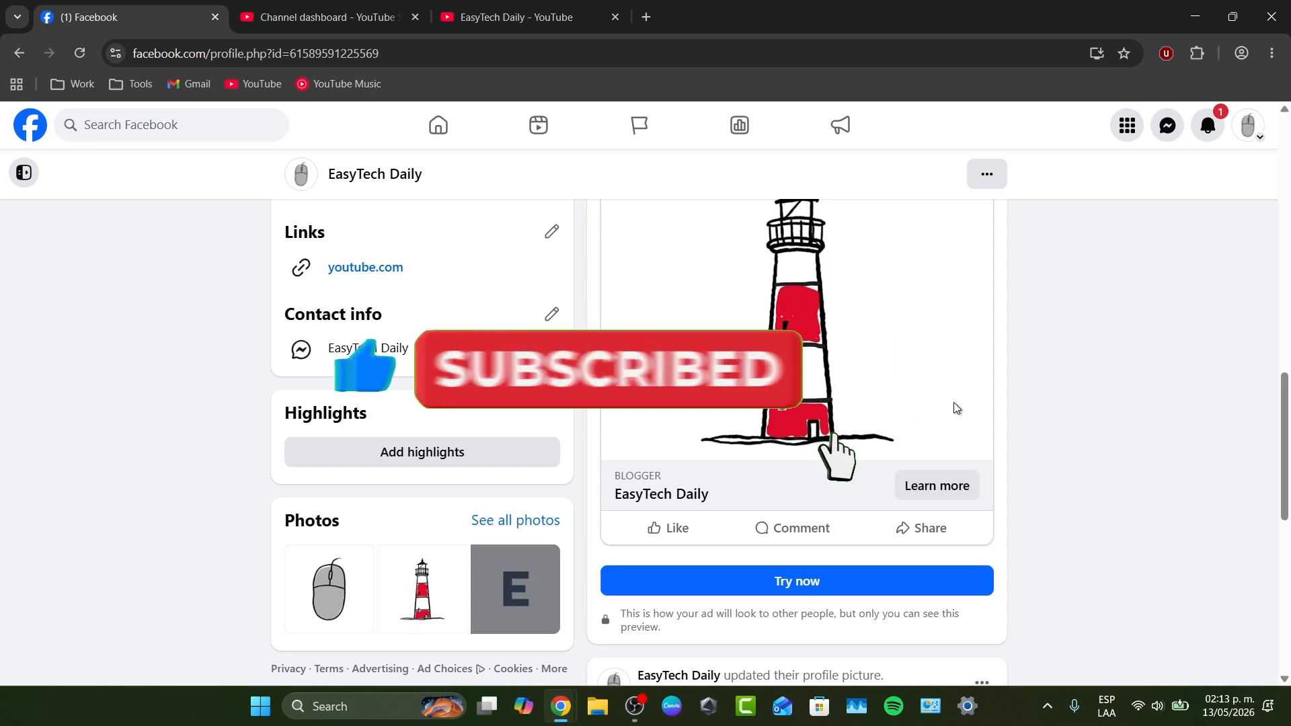